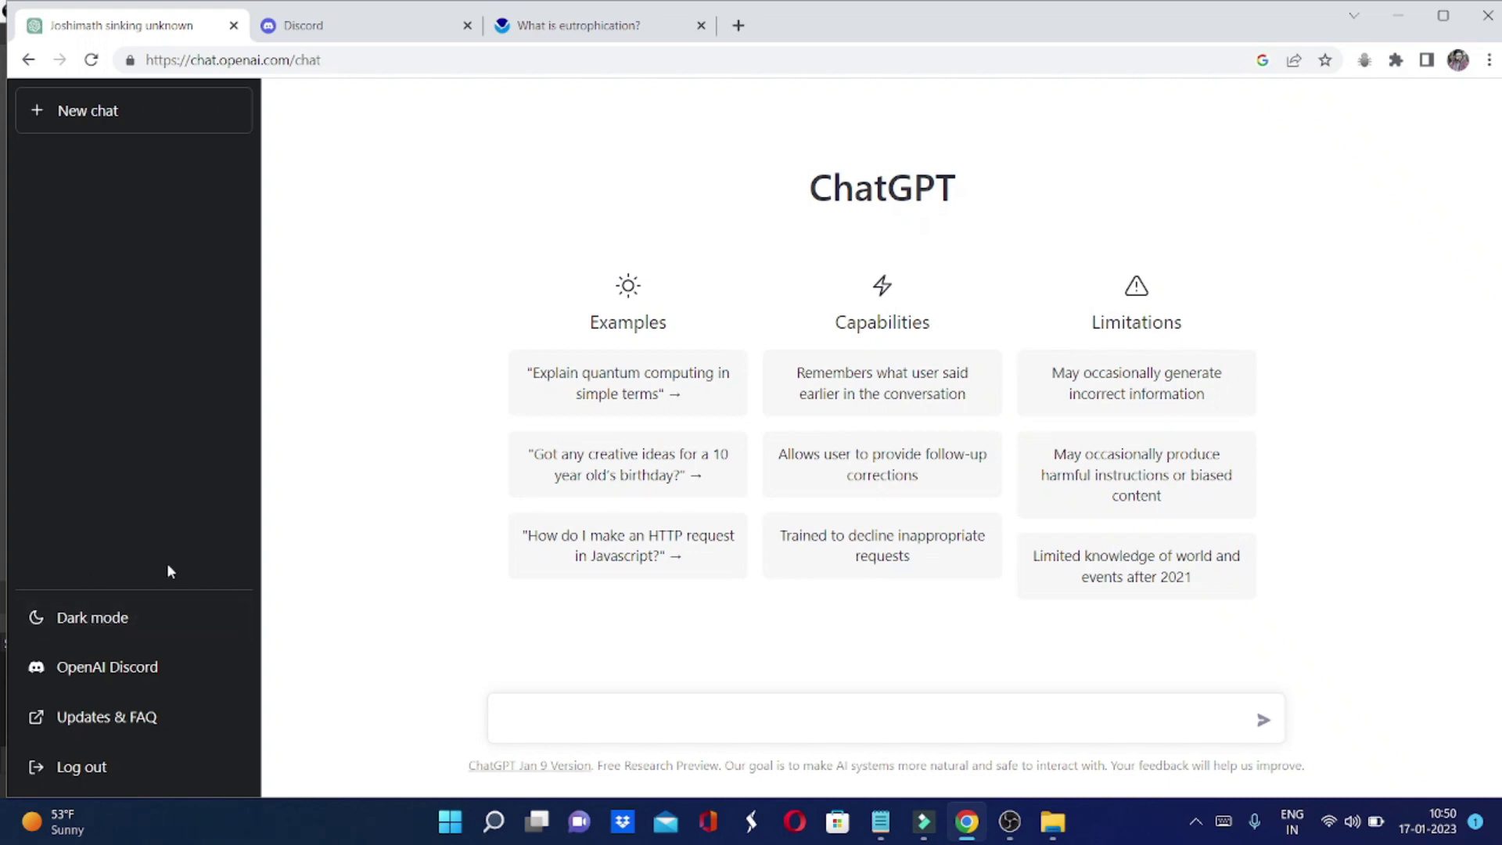
Try out the dark and light colour themes, ending with dark mode switched on
click(110, 617)
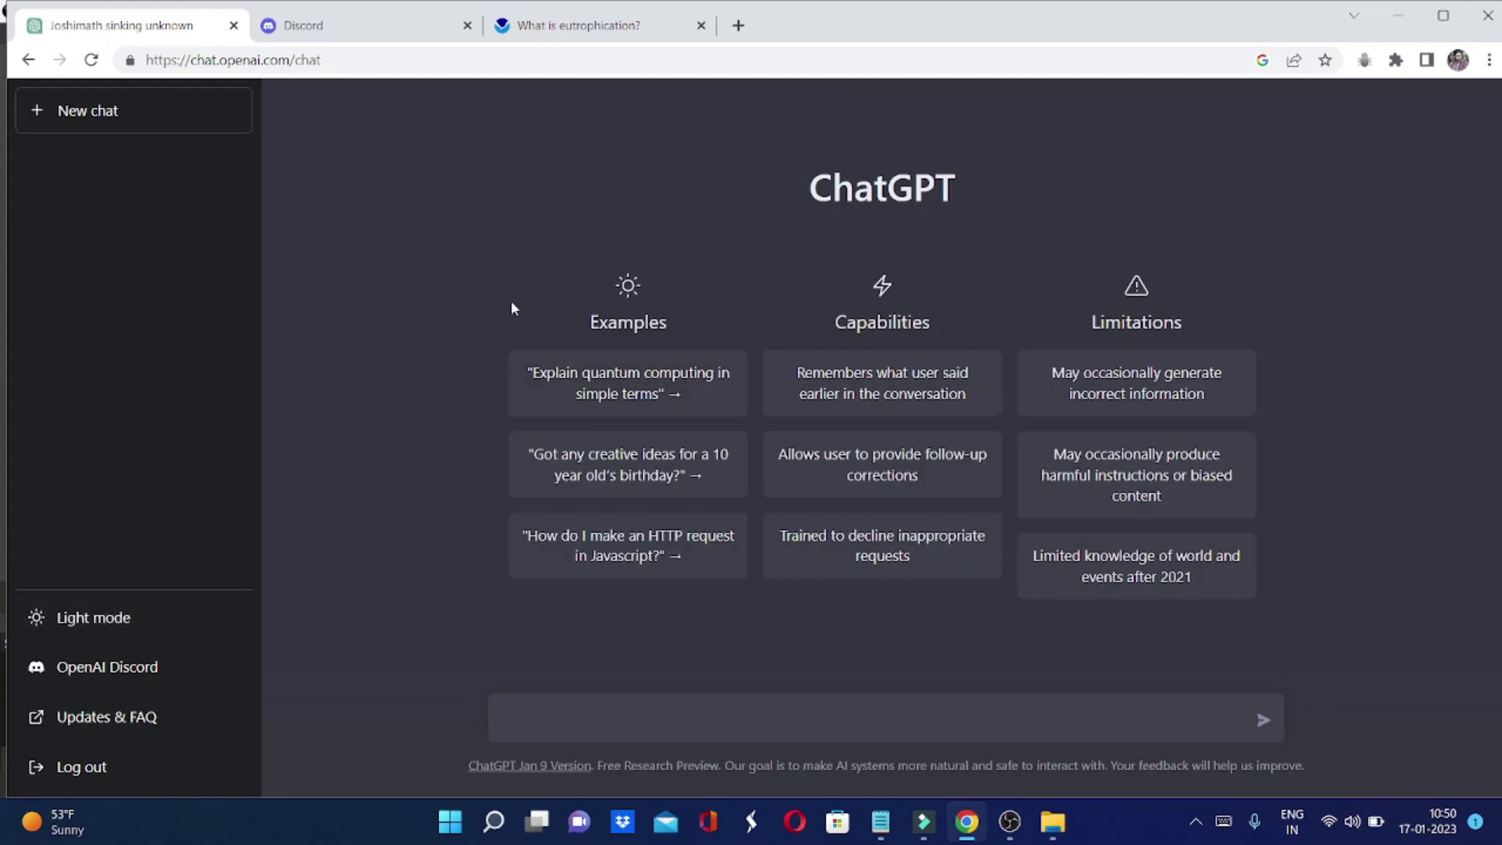
click(136, 618)
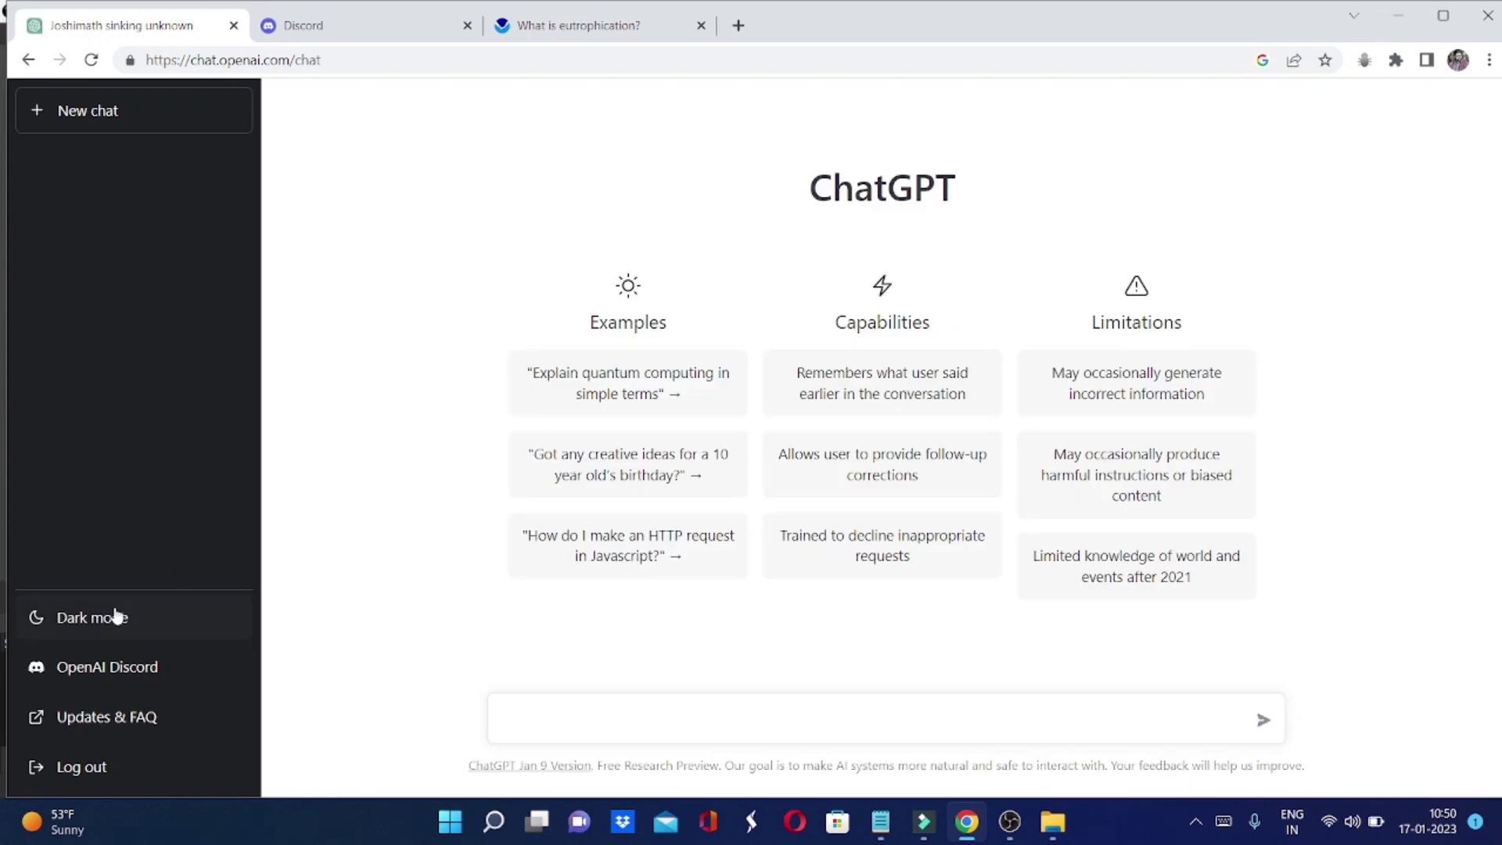
click(108, 619)
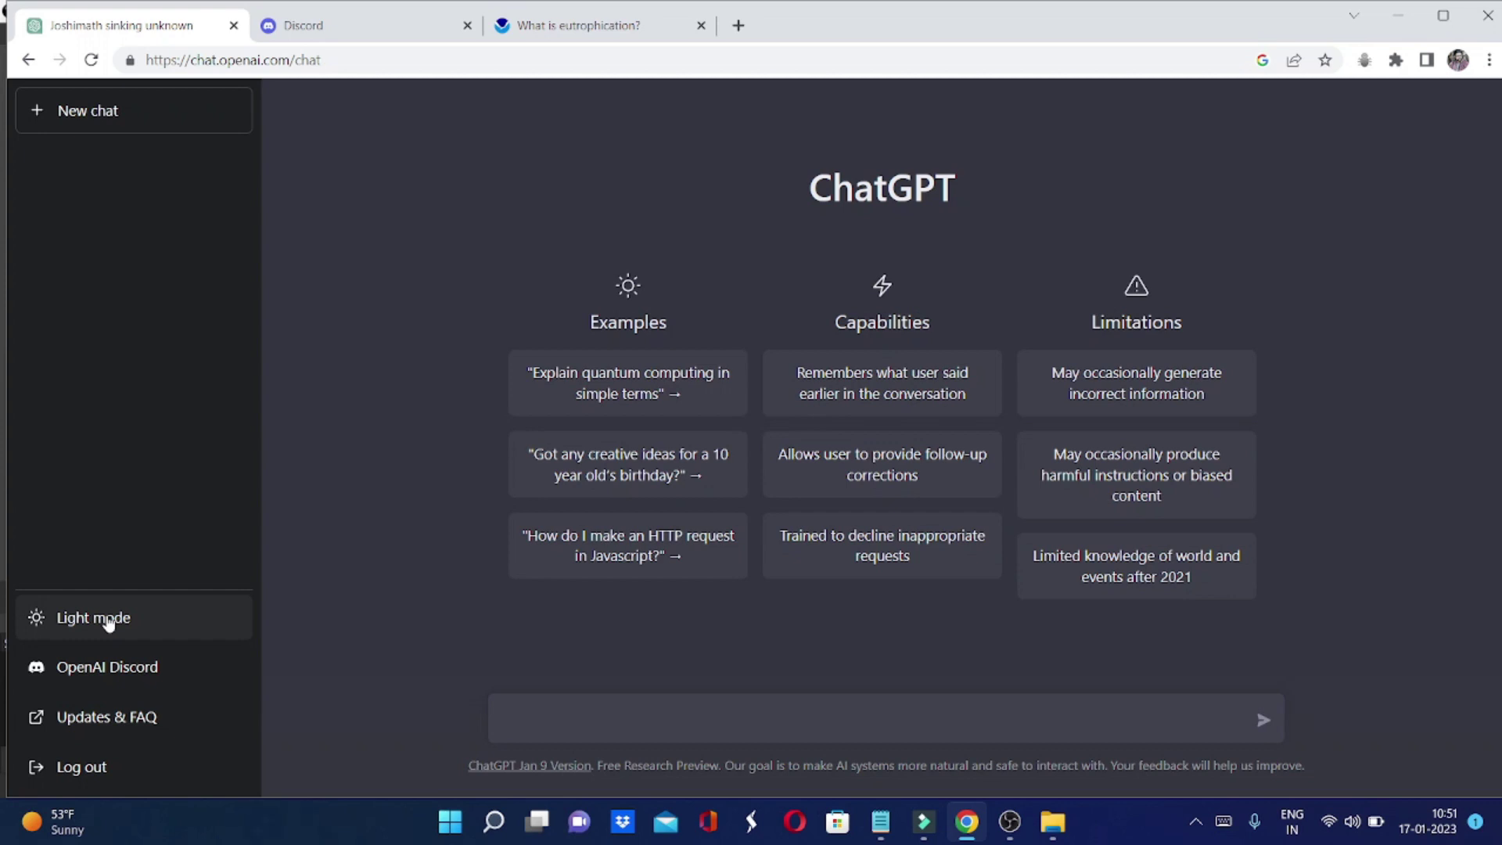
View the OpenAI Discord invitation page, and return to the ChatGPT page
click(104, 669)
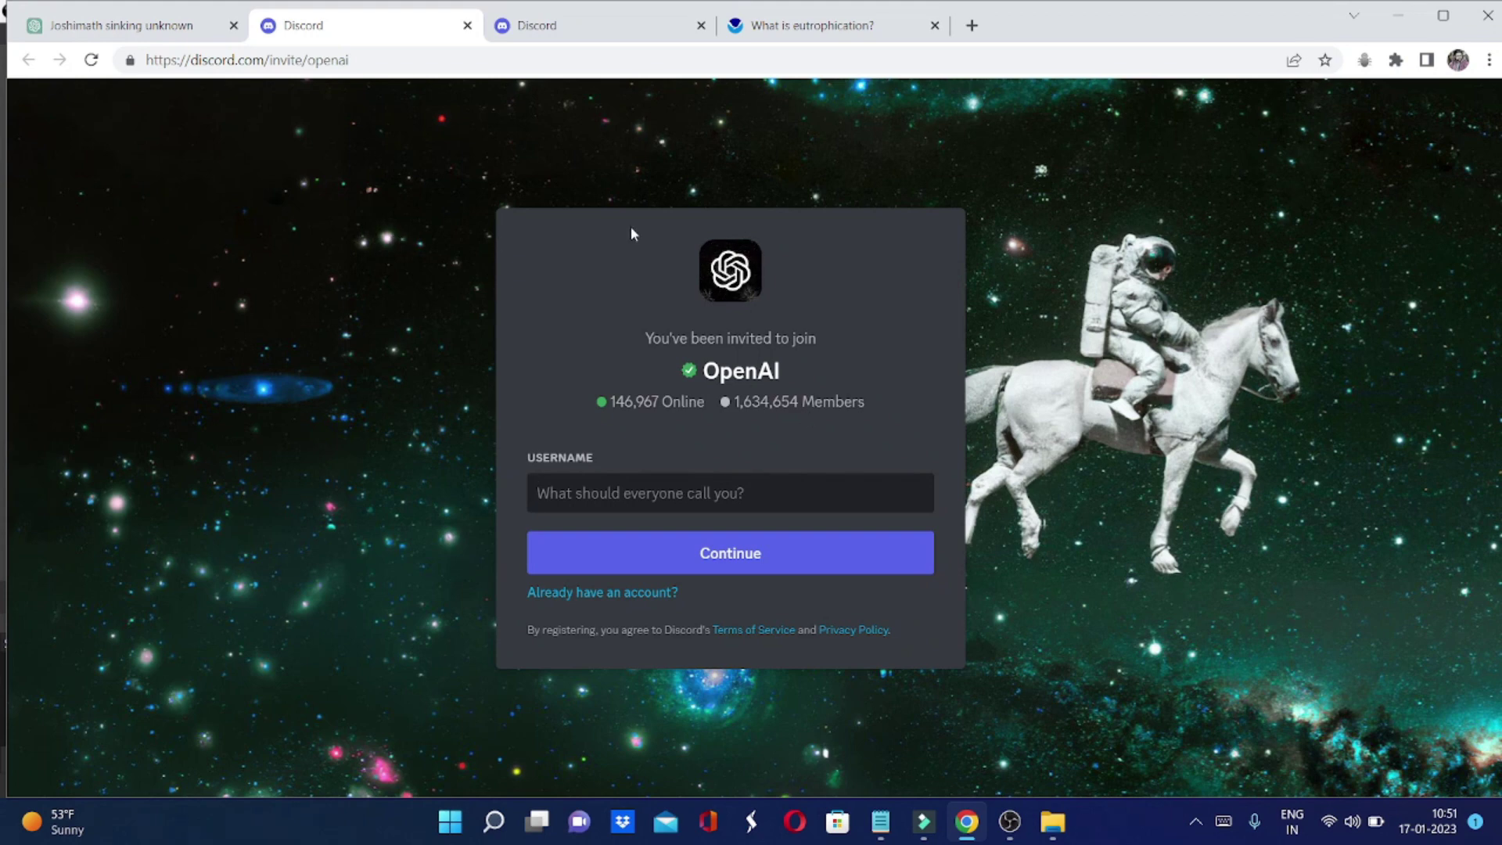
click(124, 25)
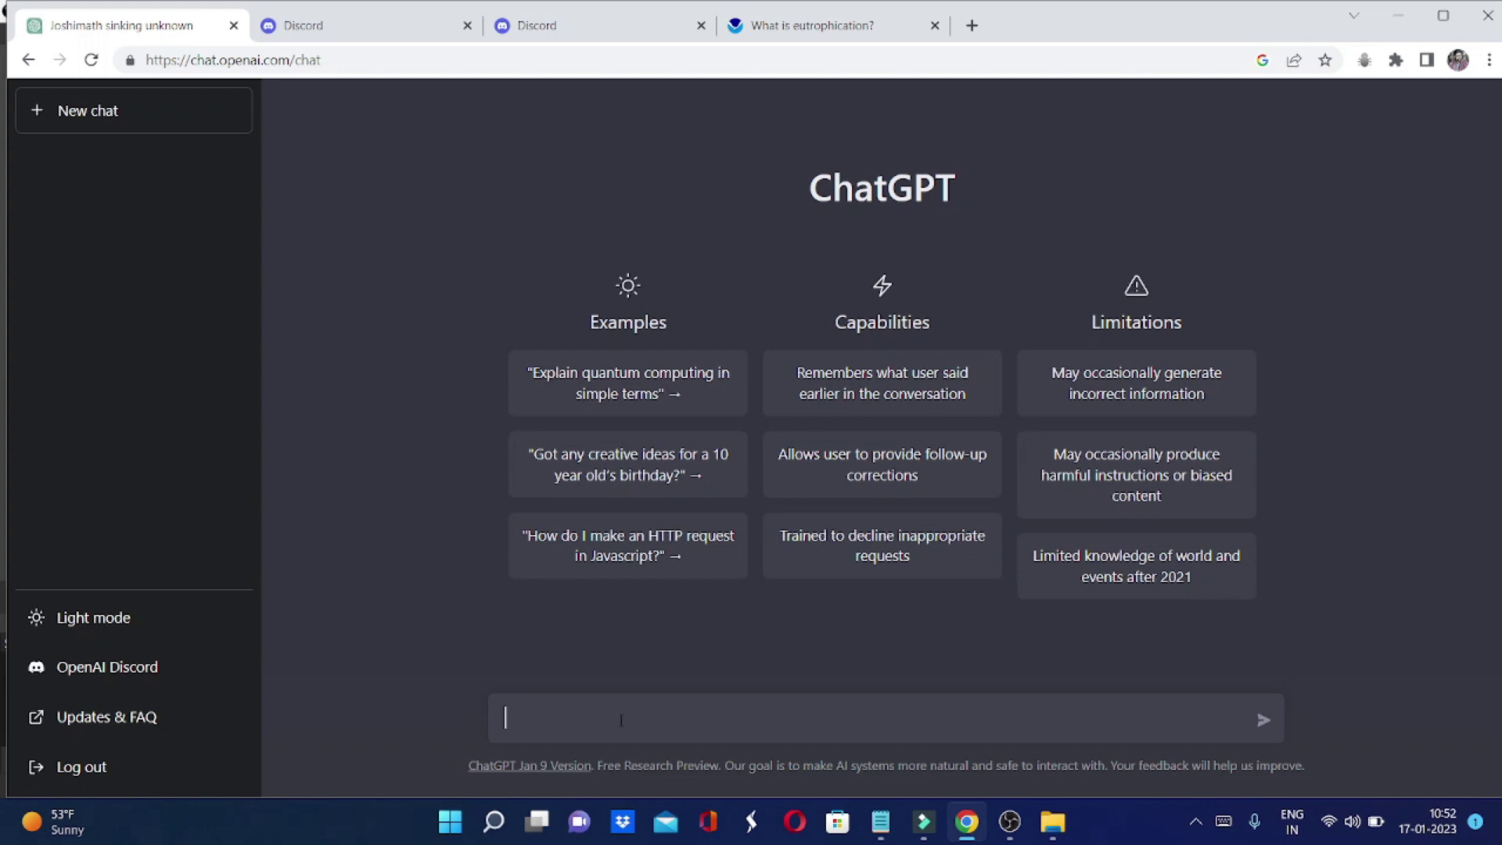
Send the message "hello chatgpt who are you?" in the new chat
text(hello chatgpt who a)
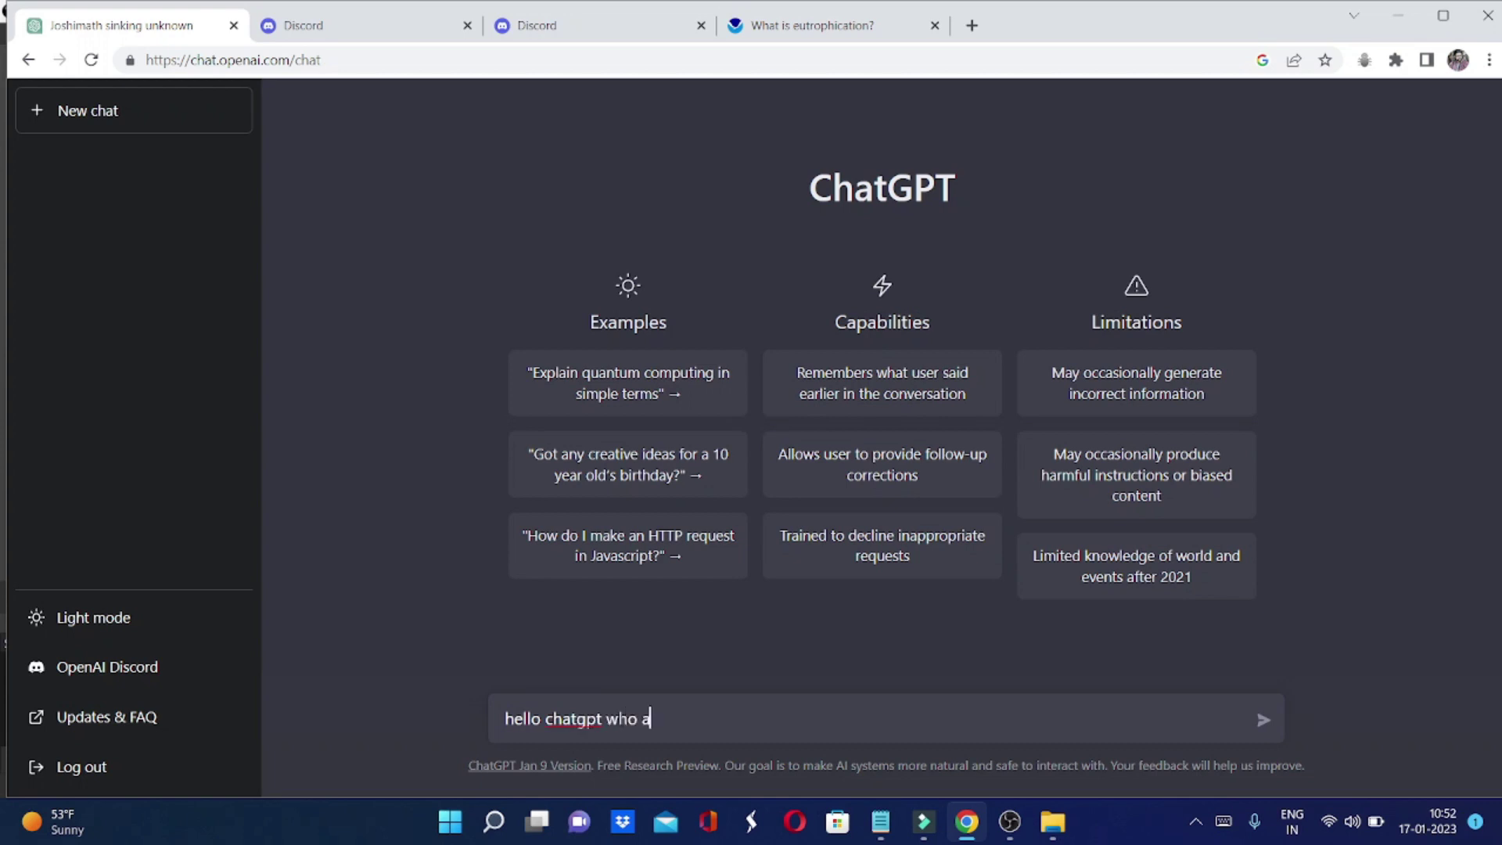
text(re you?)
click(1262, 720)
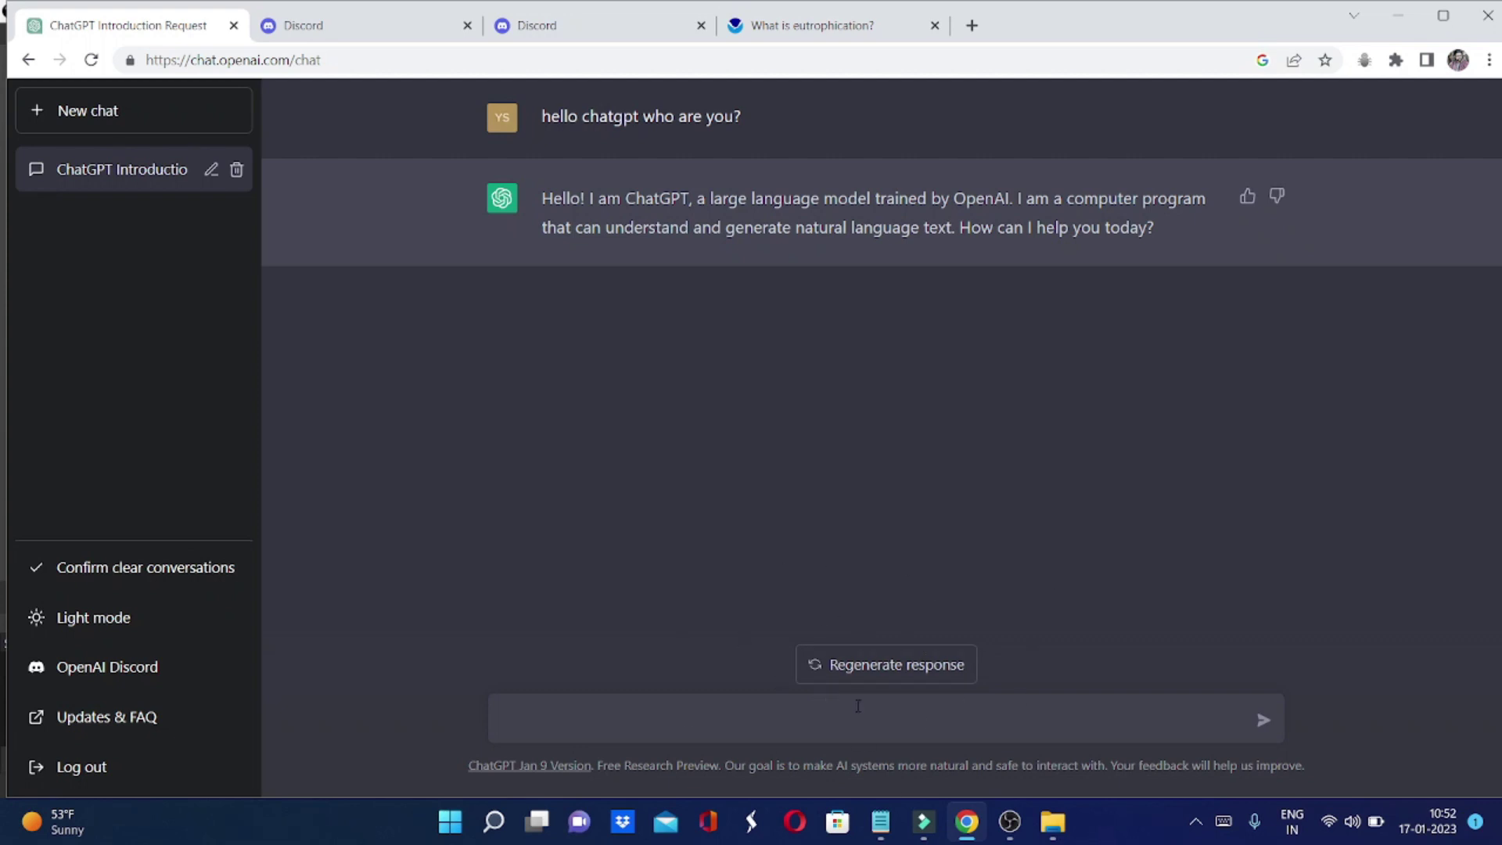
Regenerate the introduction answer and give the new version a thumbs-up, dismissing the additional feedback form
click(878, 665)
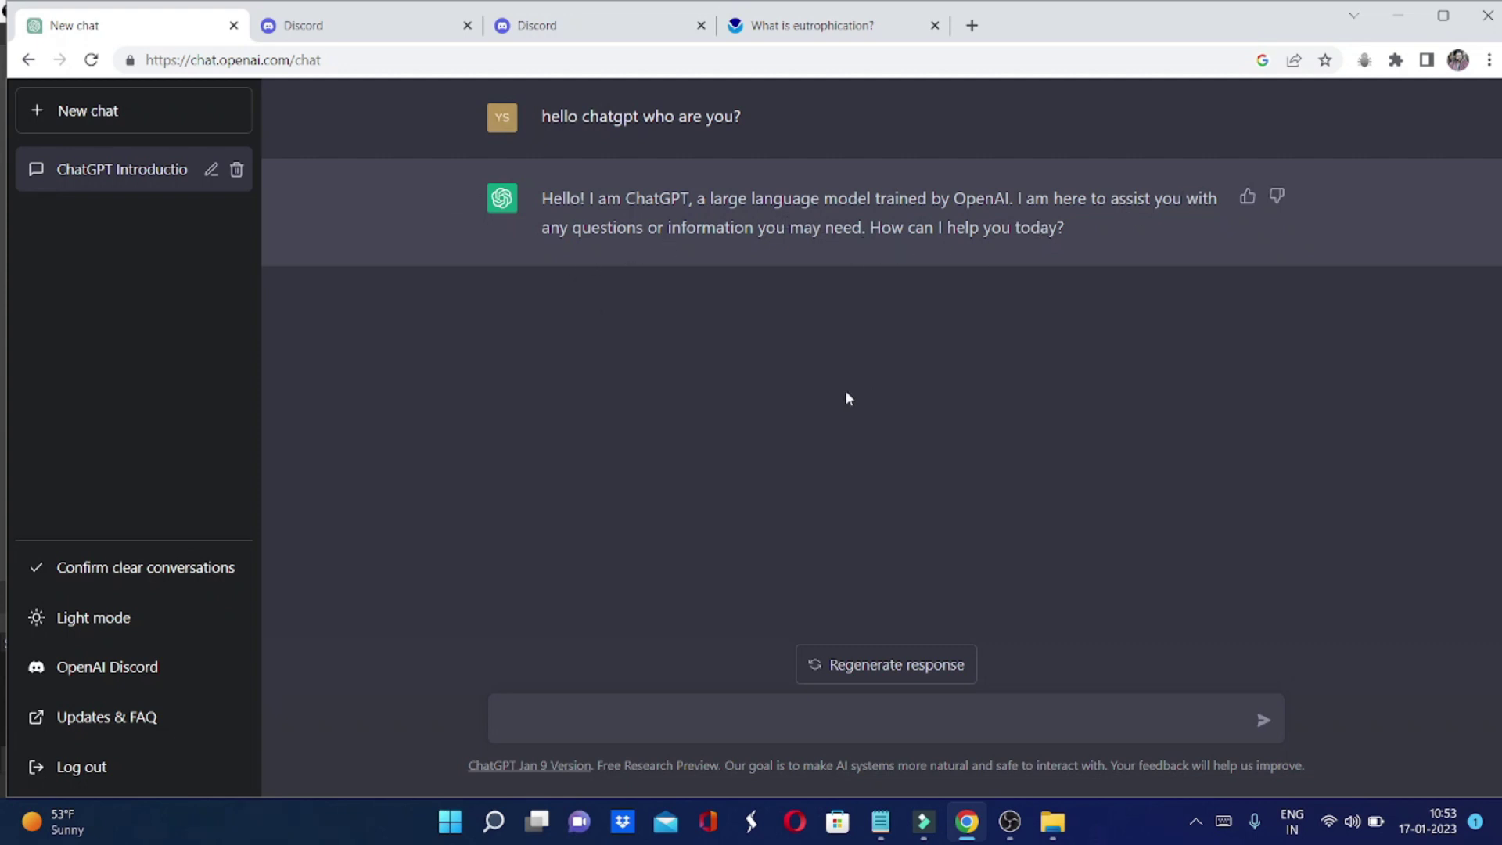
click(1248, 197)
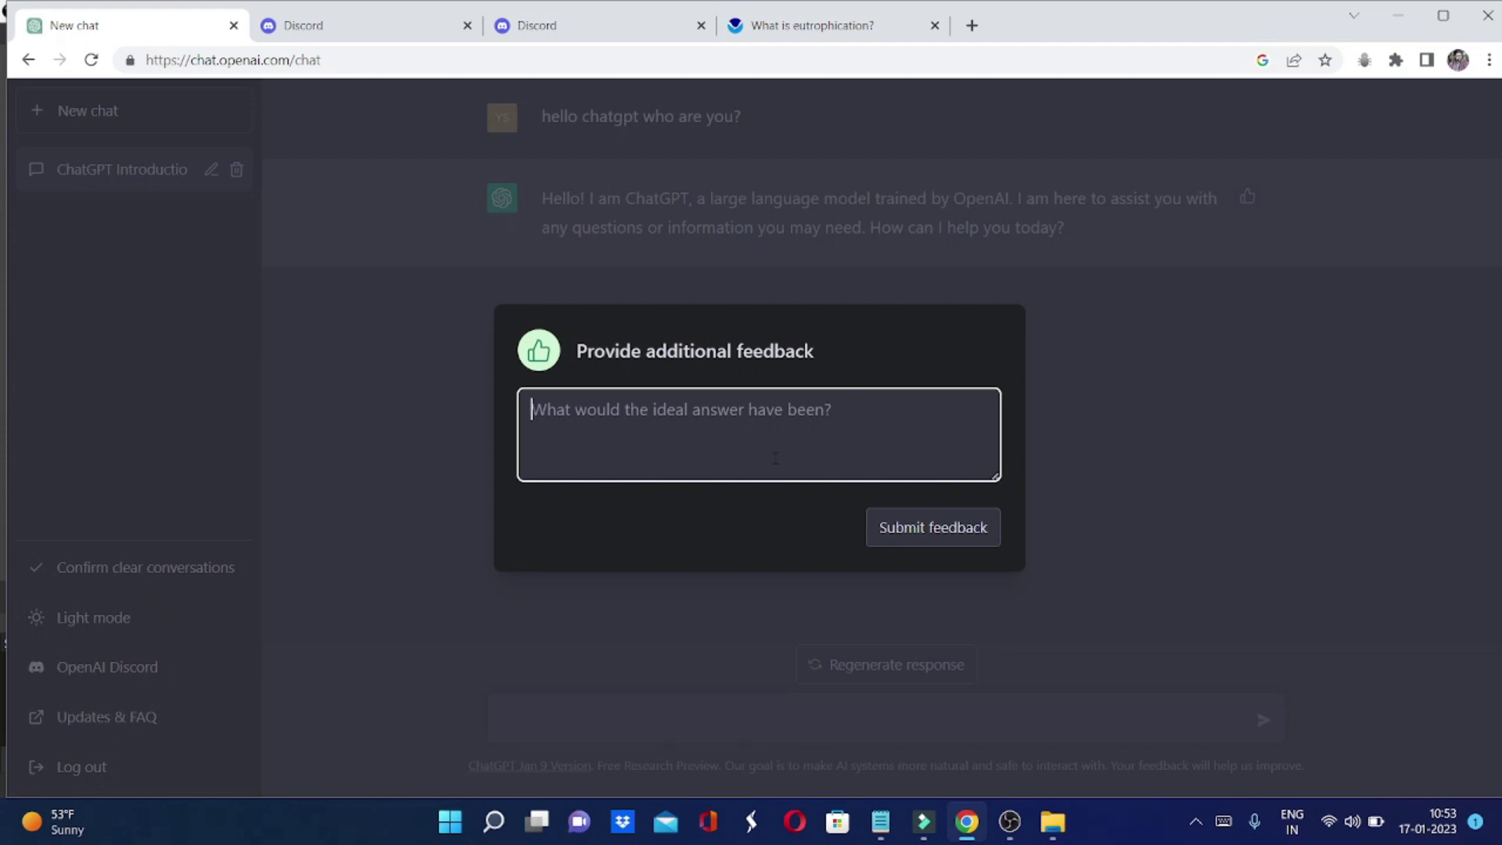
click(1094, 351)
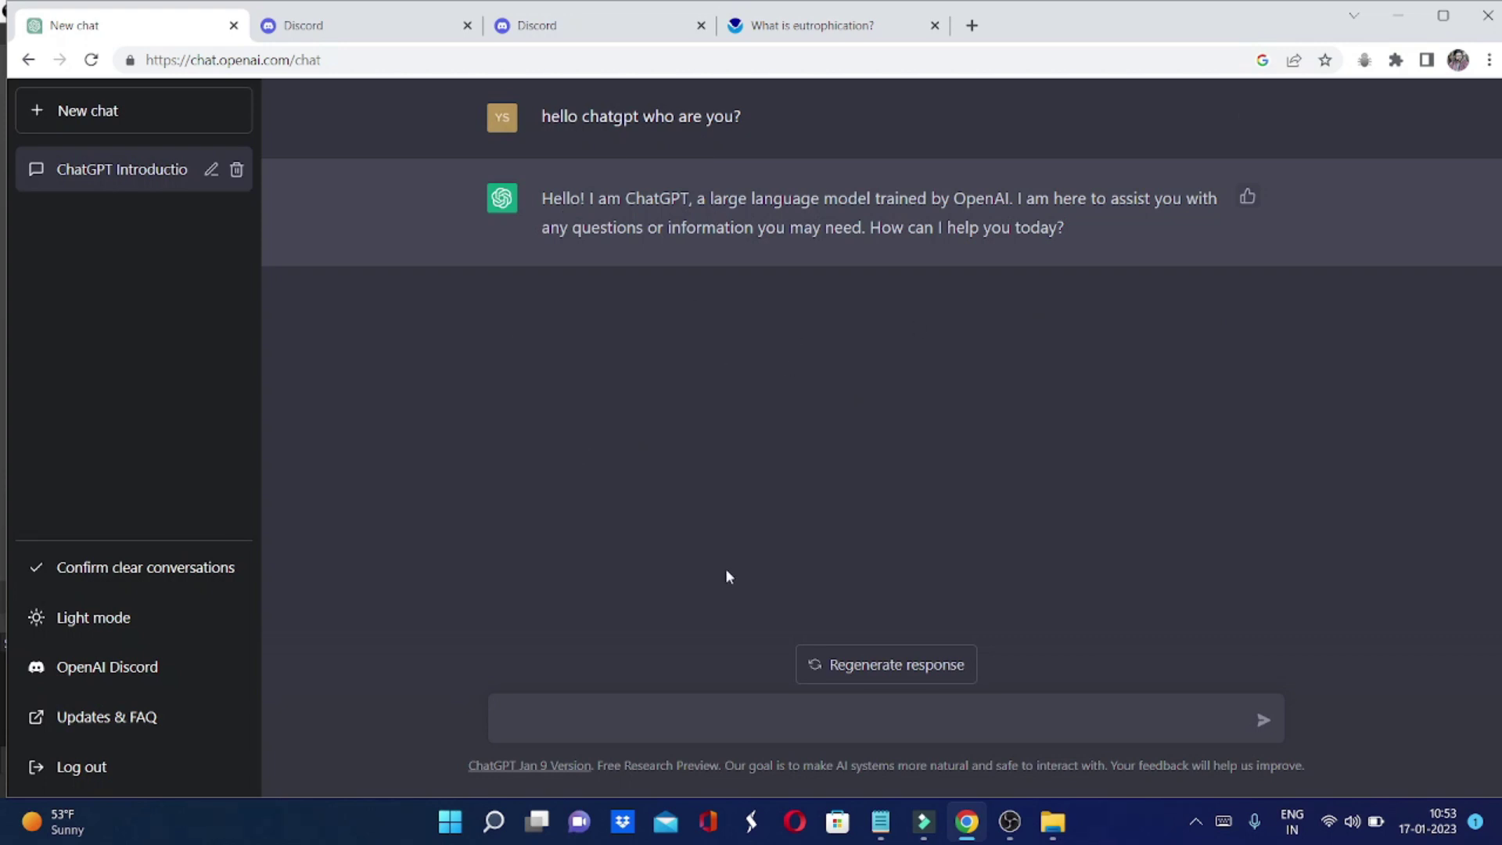
Ask "how chatgpt is different from google?" in the same conversation
text(how chatgpt is differ)
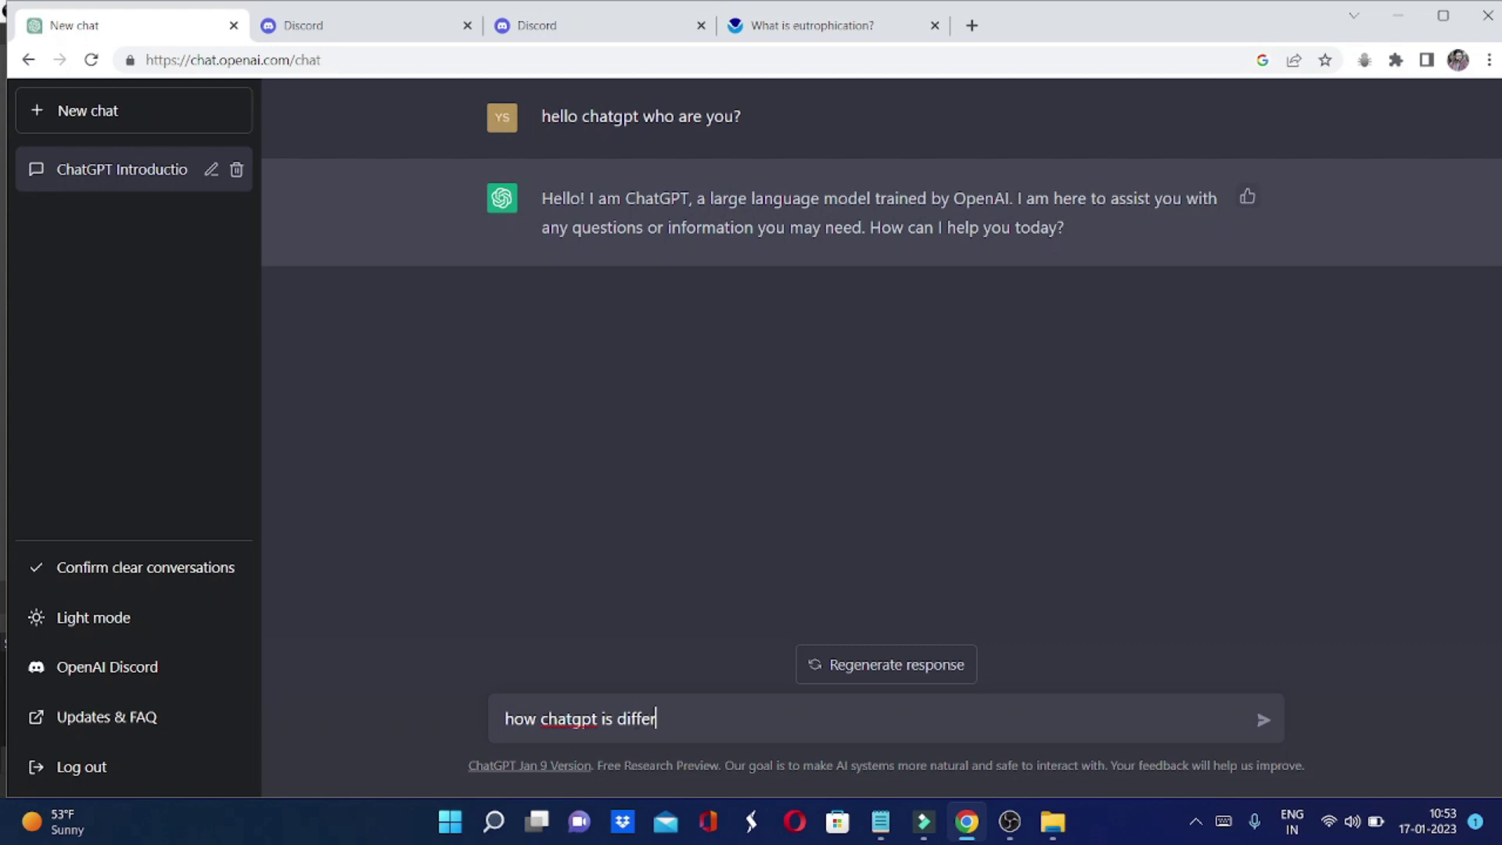
text(ent from google?)
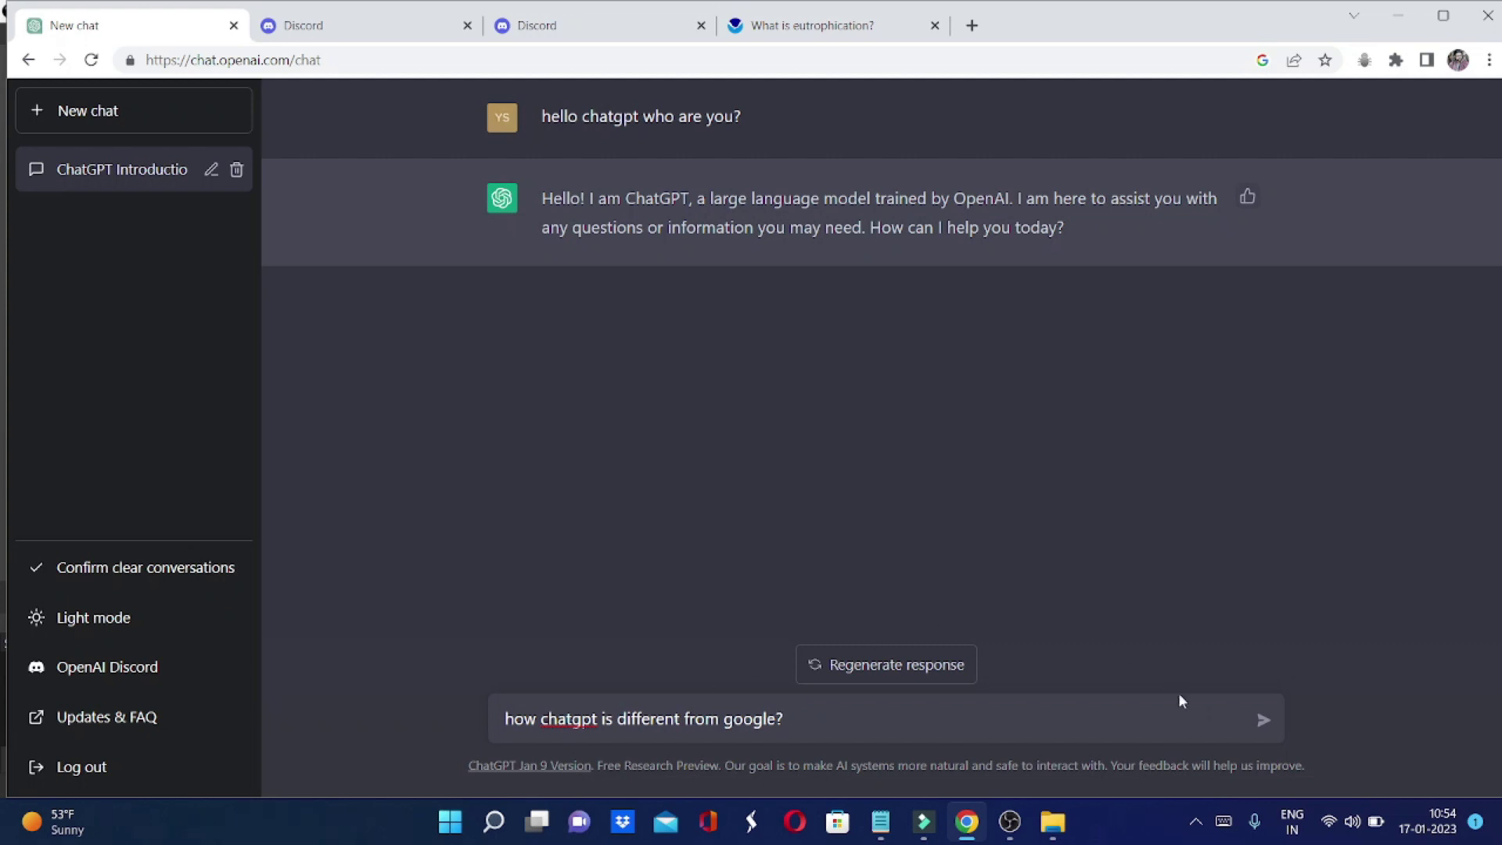
click(1265, 726)
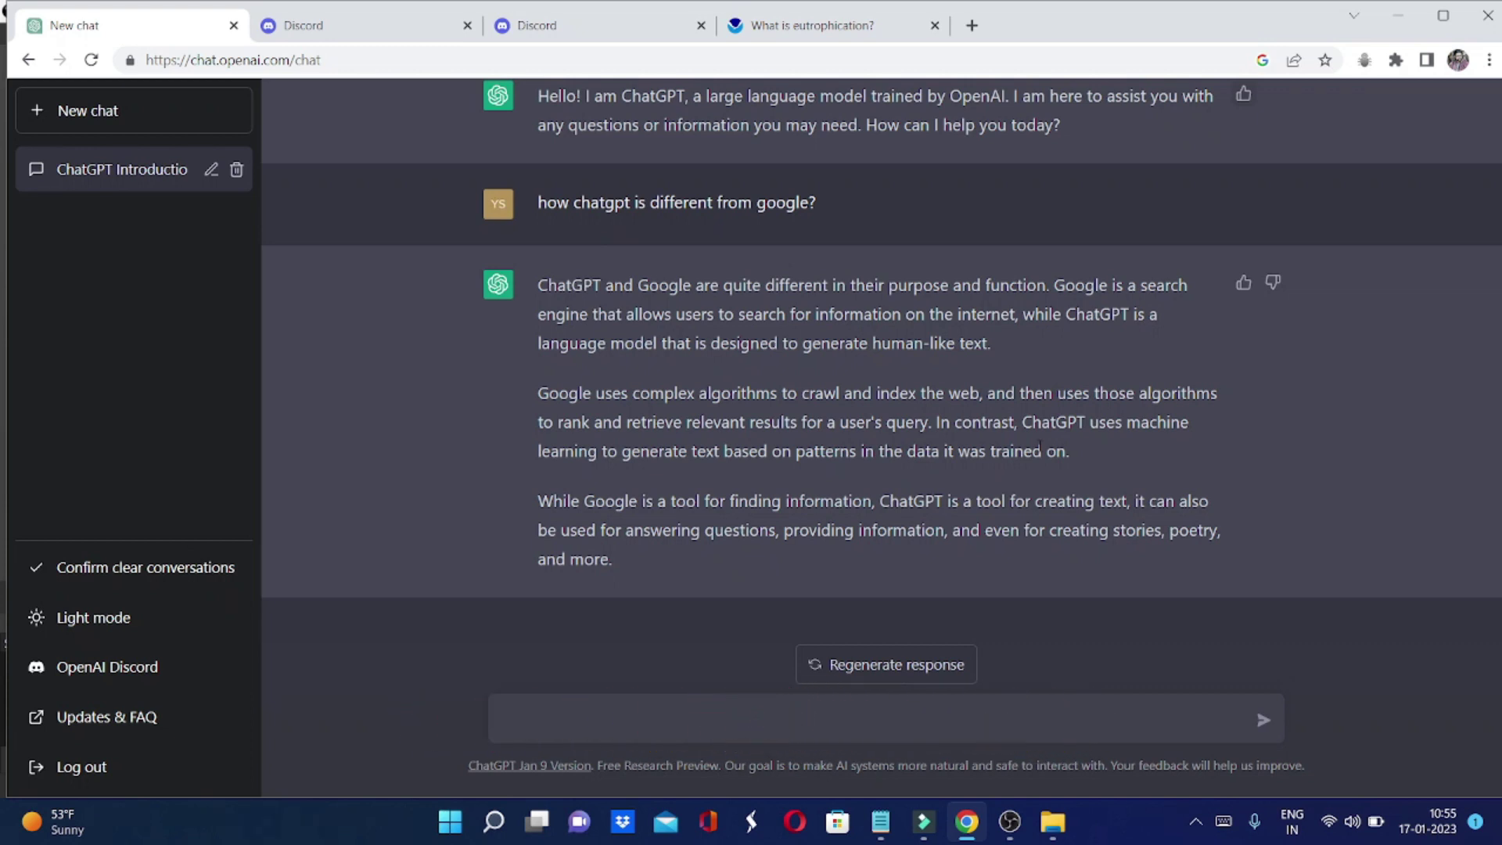
Ask "hello chatgpt are you comfortable in hindi language?" in the conversation
click(584, 722)
text(cha)
key(BackSpace)
key(BackSpace)
key(BackSpace)
text(hello ba)
key(BackSpace)
key(BackSpace)
text(chatgpt h)
key(BackSpace)
text(are)
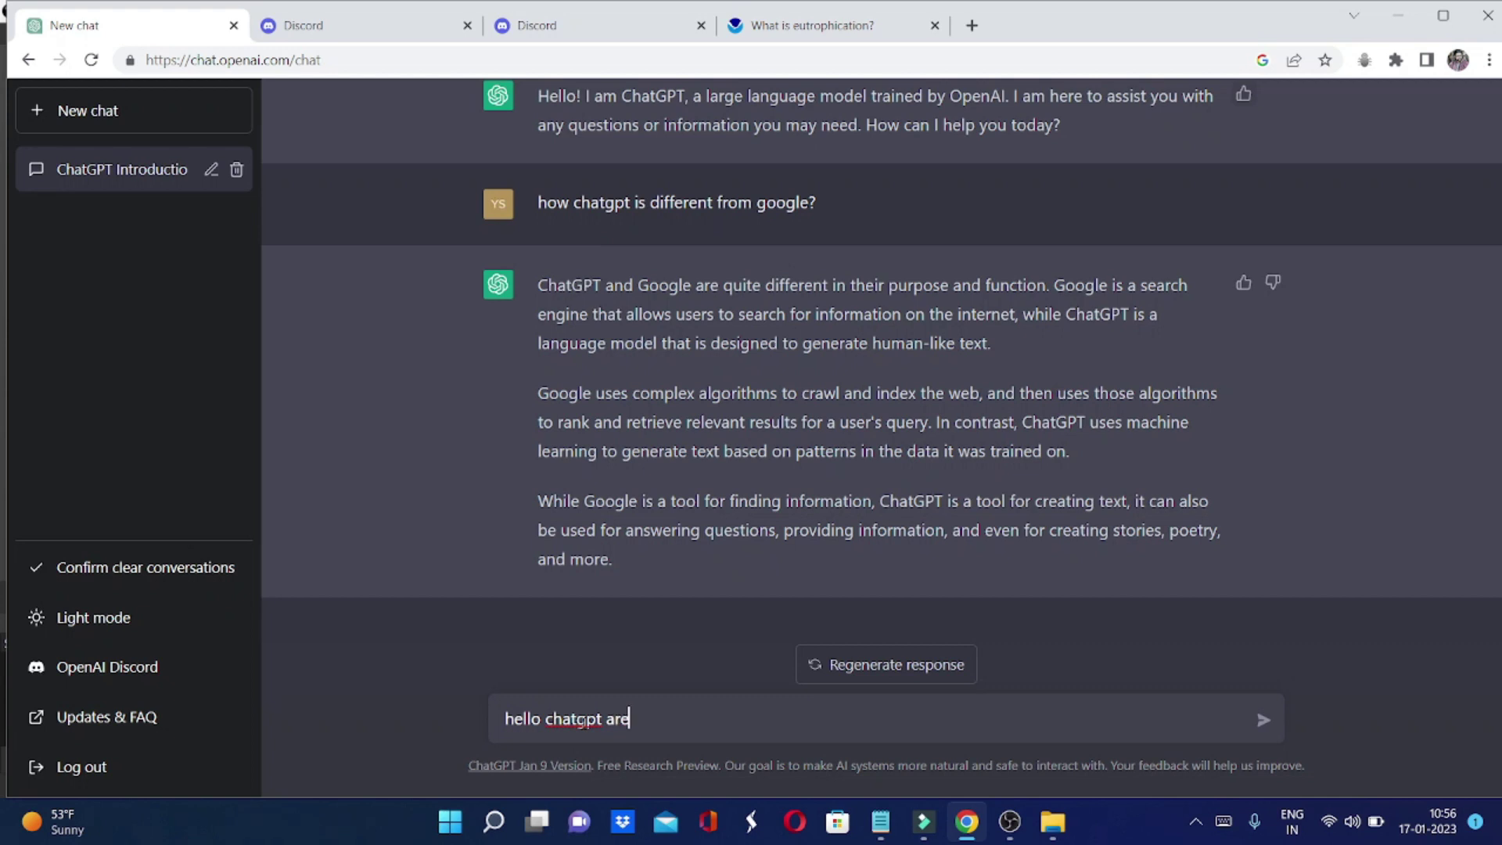
text( you comfortable i)
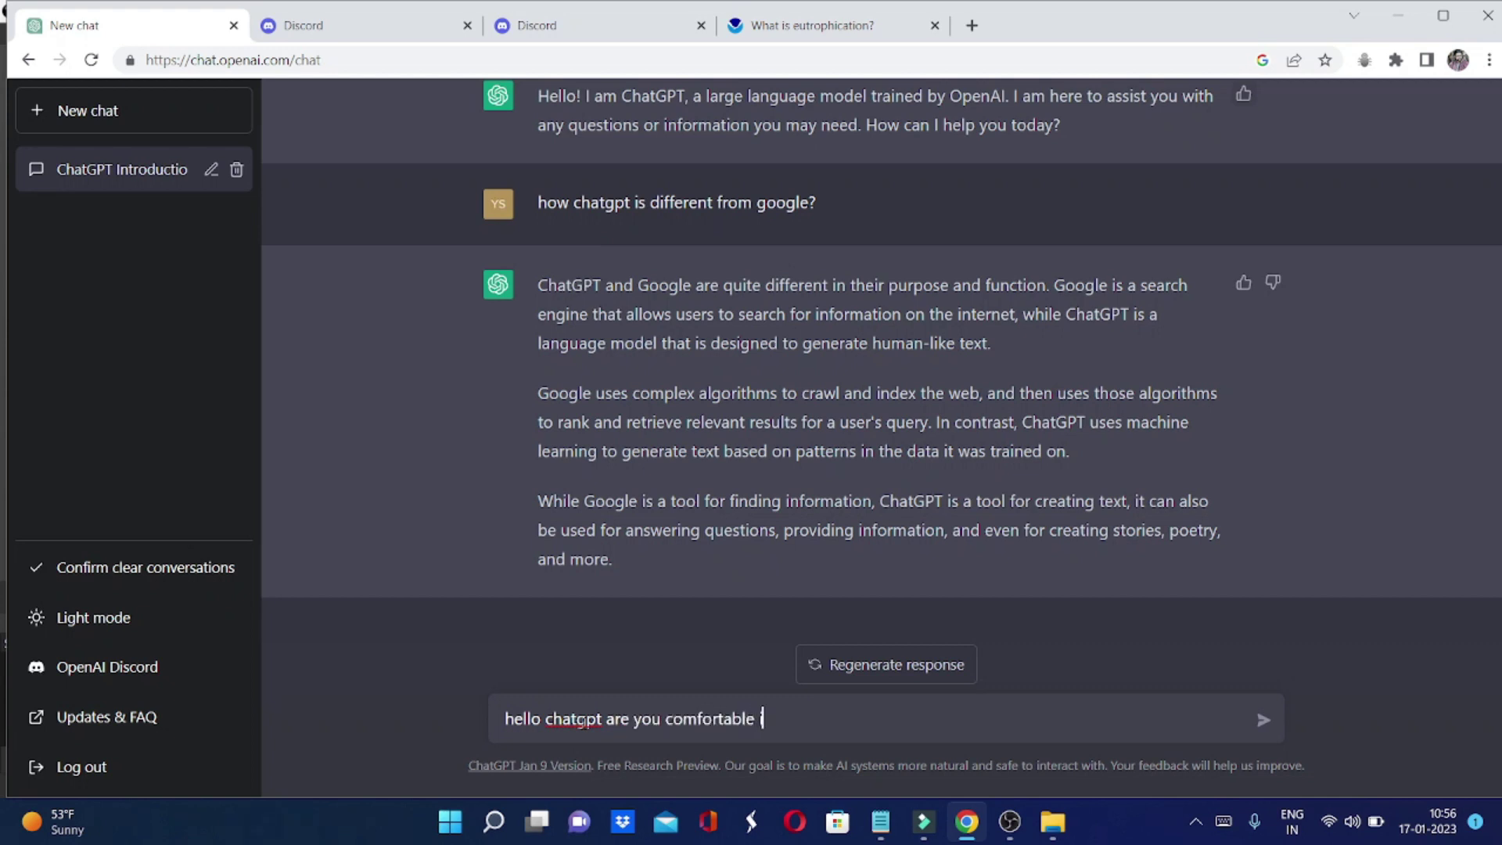
text(n hindi language?)
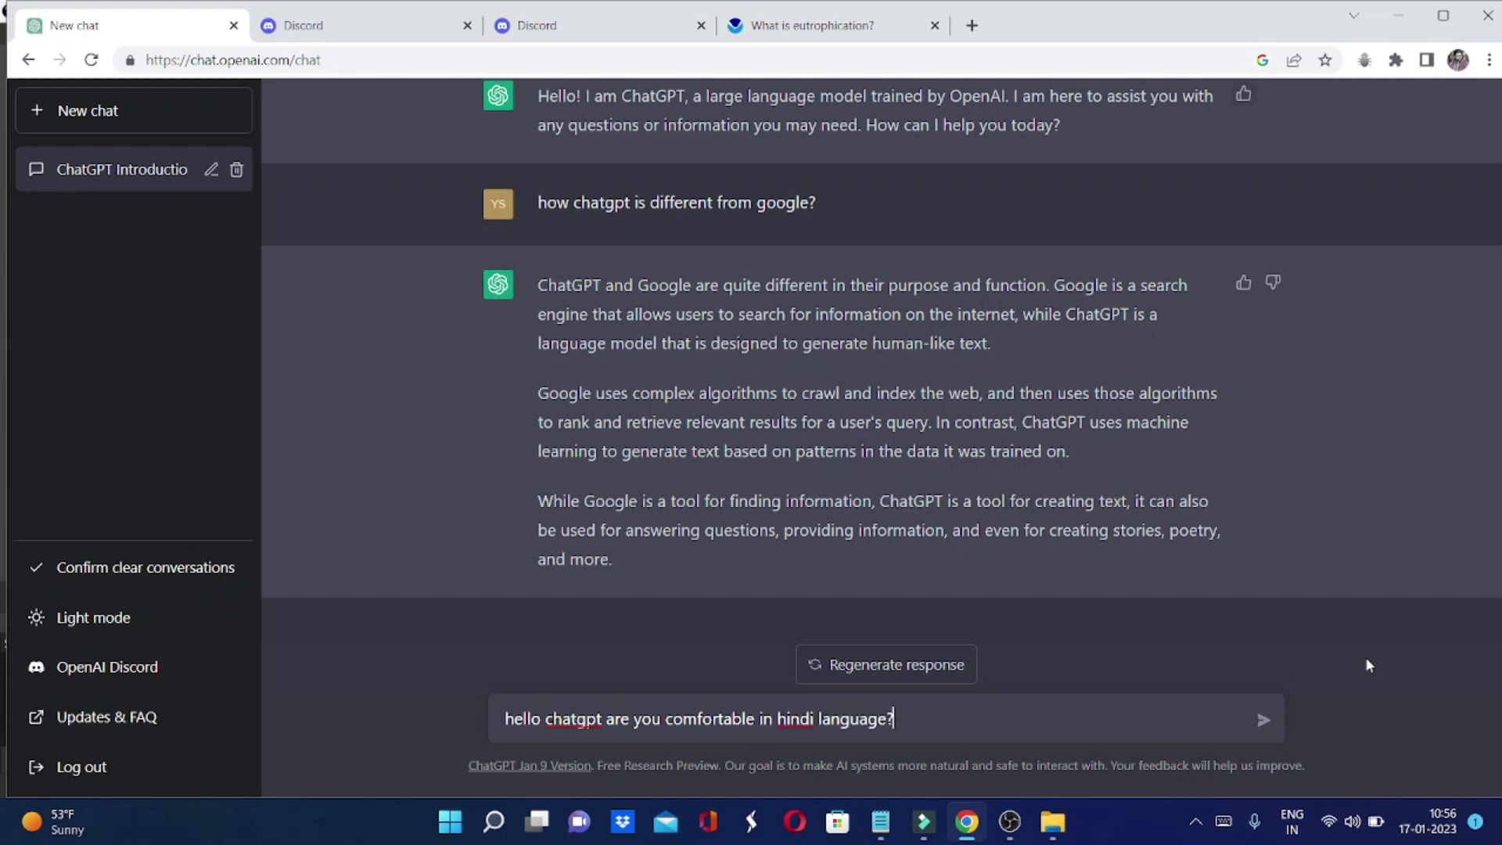
click(1261, 719)
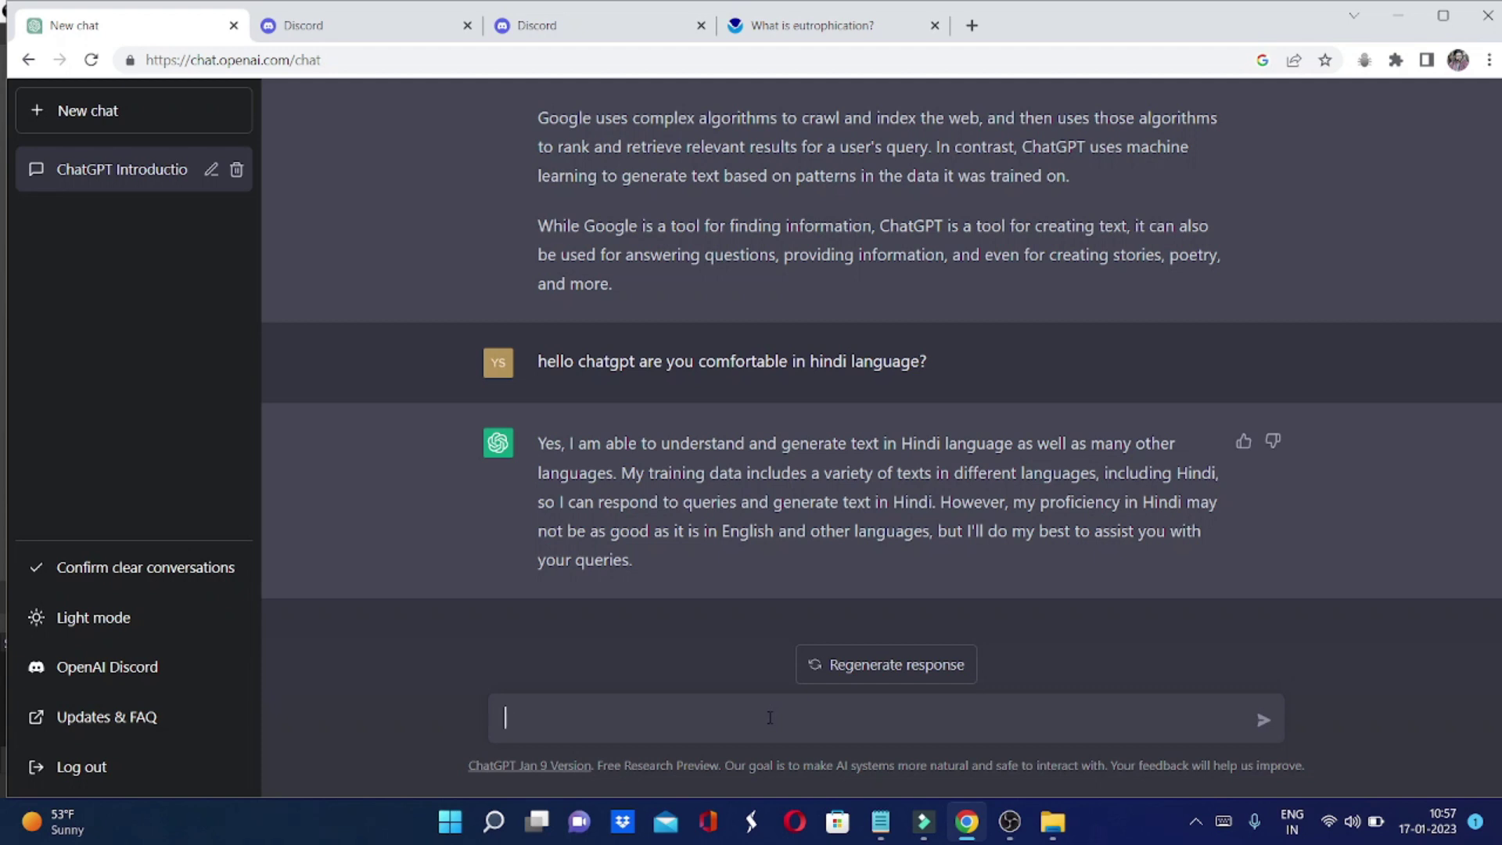
Ask "hello chatgpt hame ye batao ki bharat ki jansankhya itni jyada kyon hai?" and regenerate its answer
text(hello chatgpt ha)
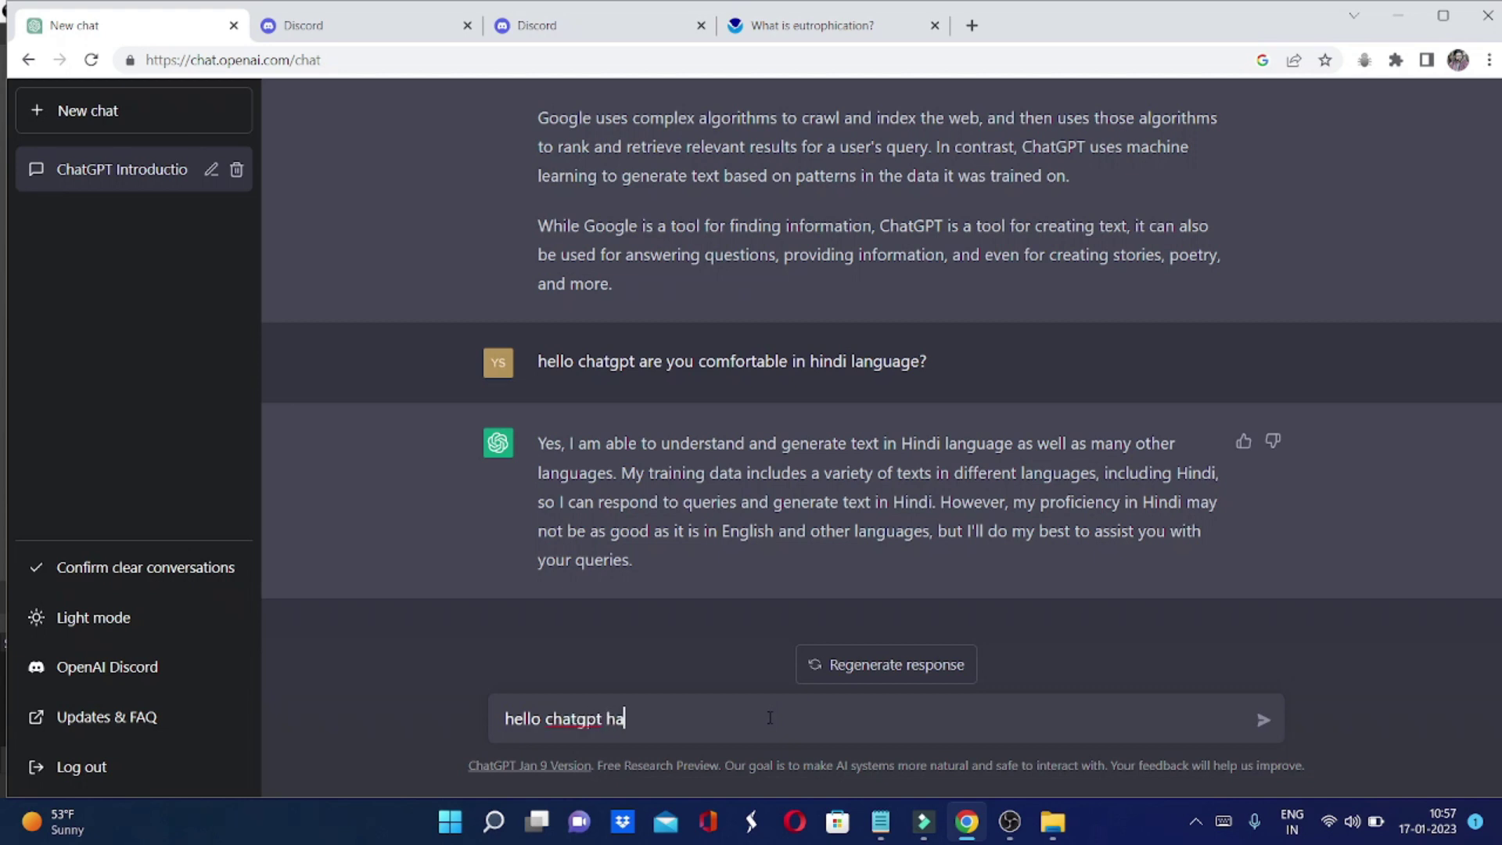
text(me ye batao ki)
key(BackSpace)
key(BackSpace)
text(ki bharat ki )
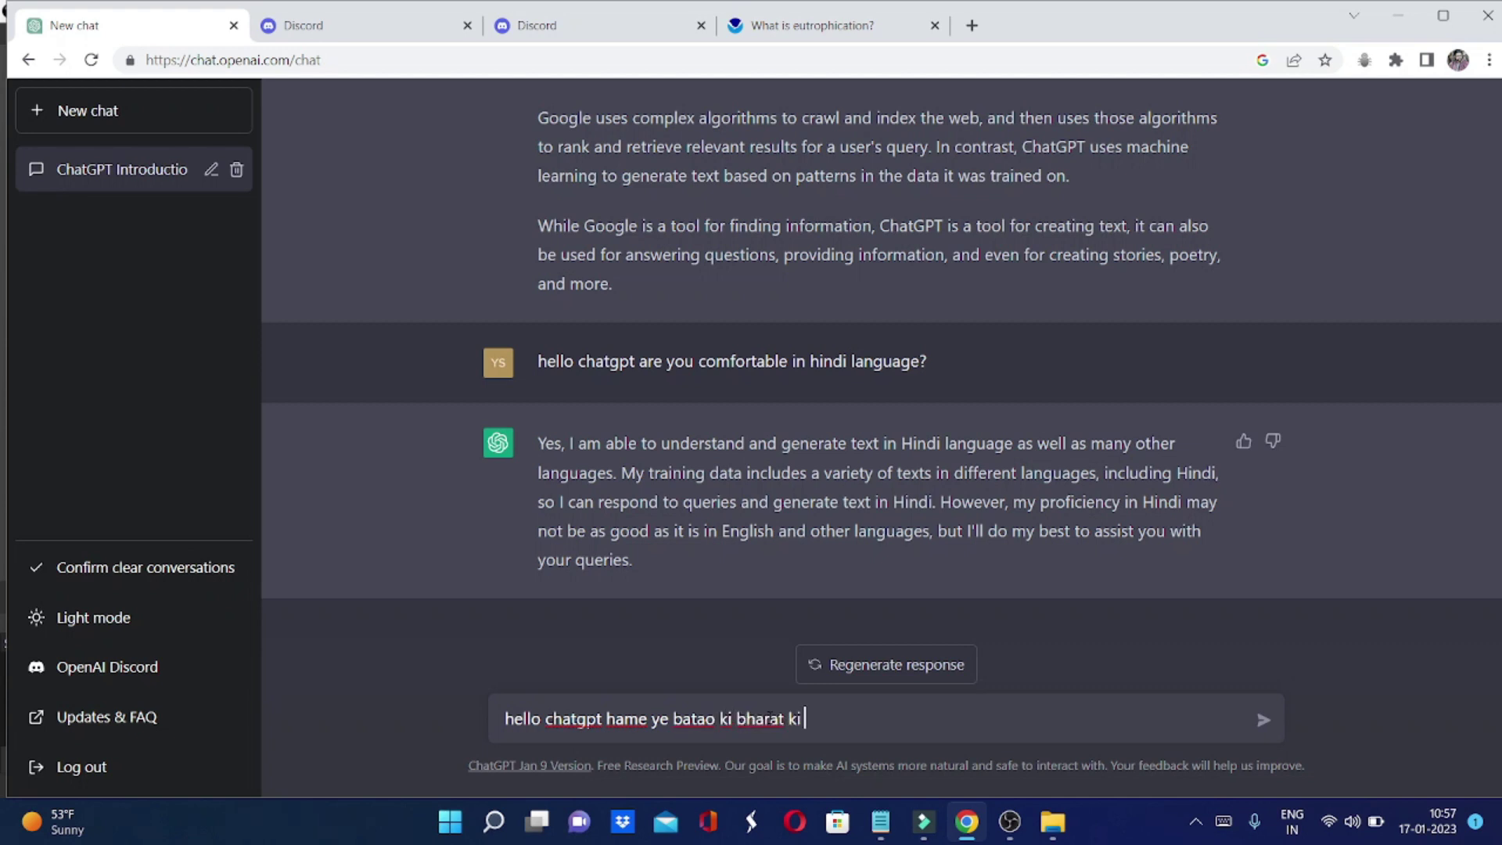
text(jansankh)
key(BackSpace)
key(BackSpace)
text(k)
key(BackSpace)
text(khya itni jayada)
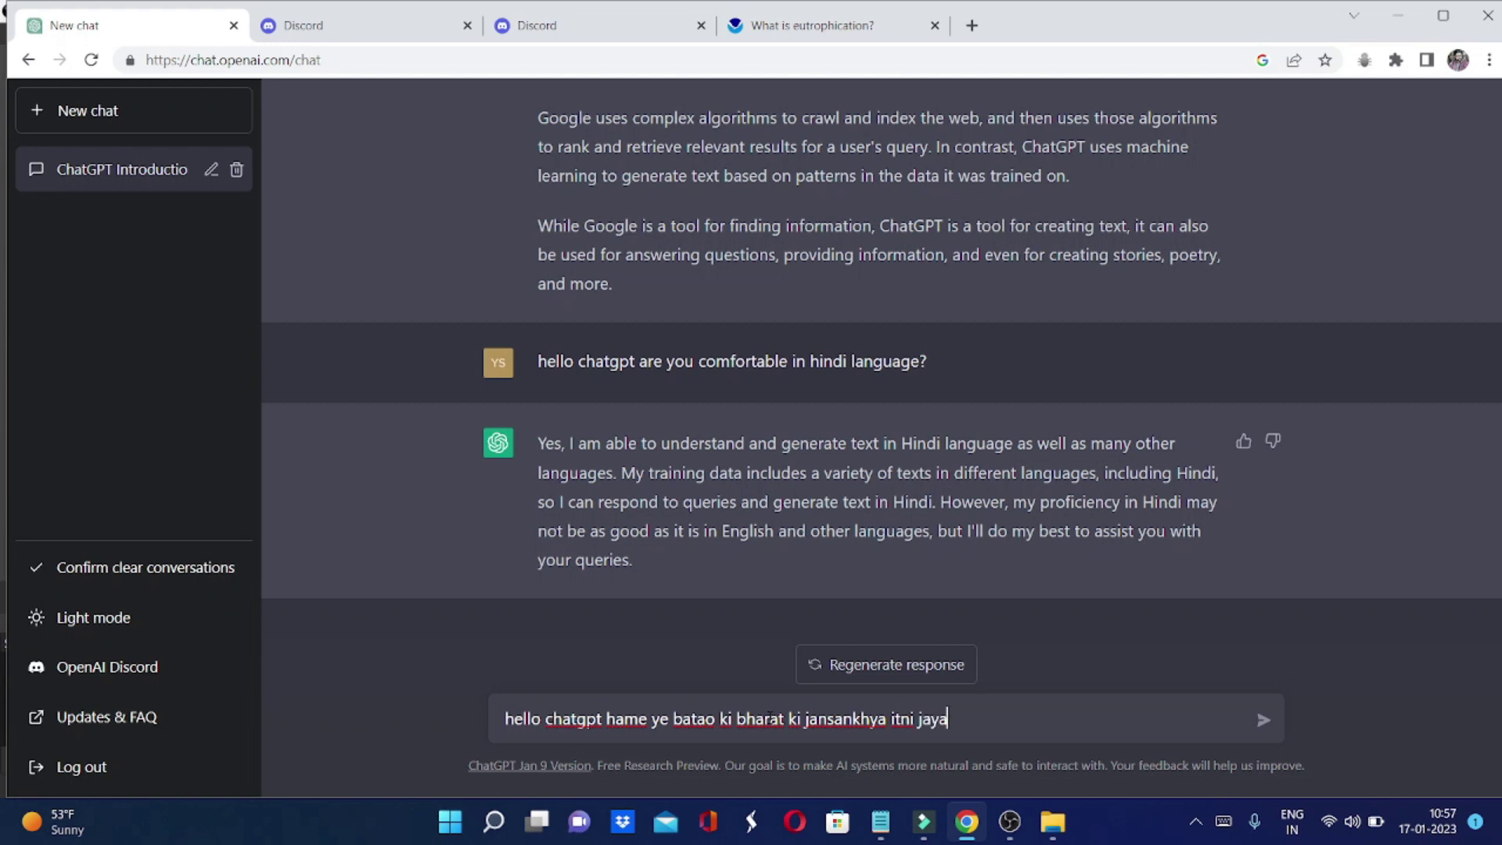
key(BackSpace)
key(BackSpace)
key(BackSpace)
key(BackSpace)
key(BackSpace)
key(BackSpace)
text(yda)
key(BackSpace)
key(BackSpace)
text(ada kyon hai?)
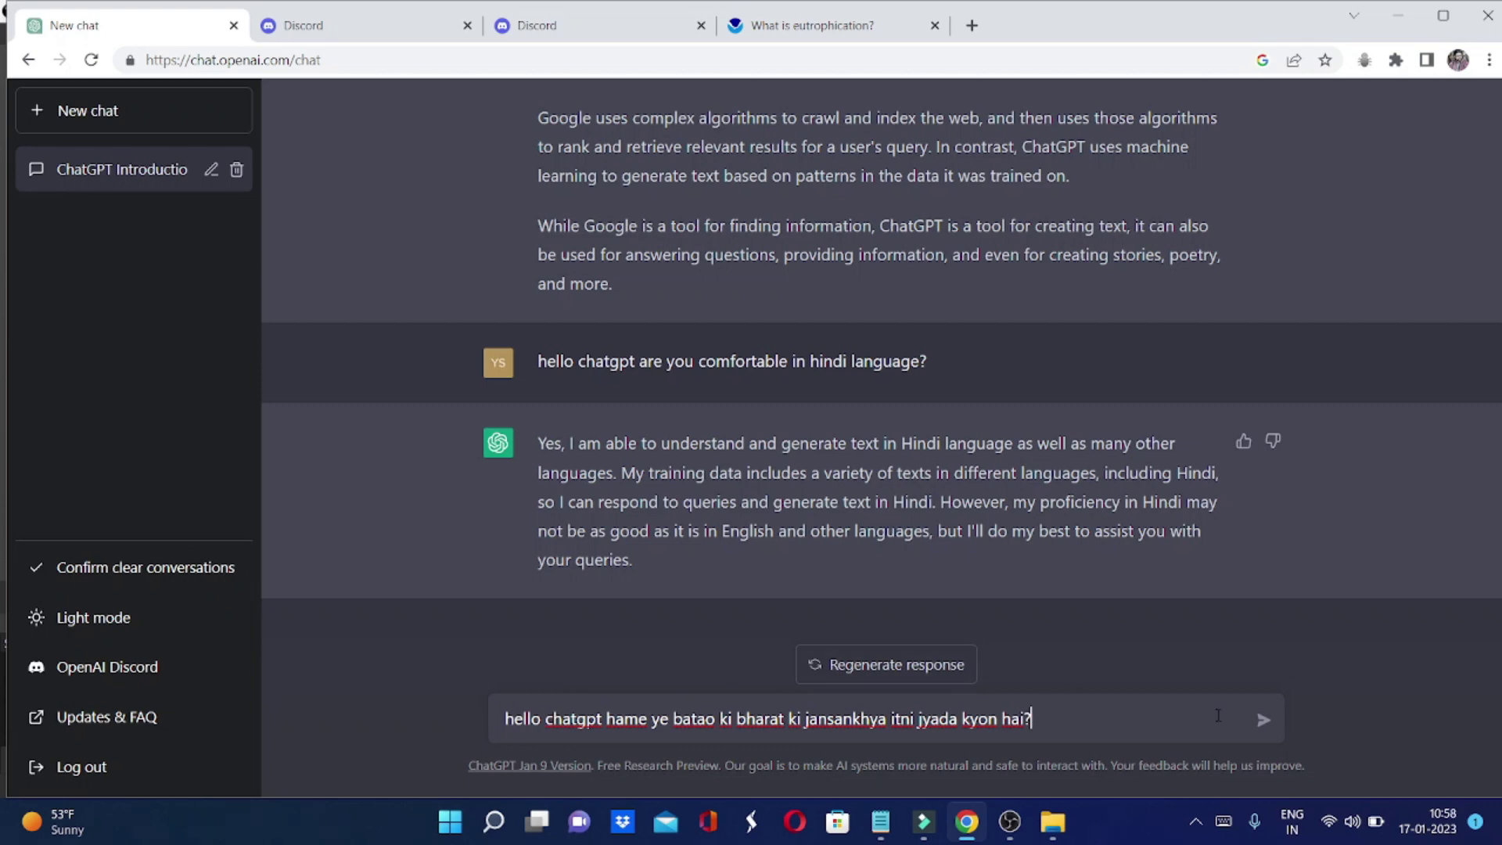
click(1272, 723)
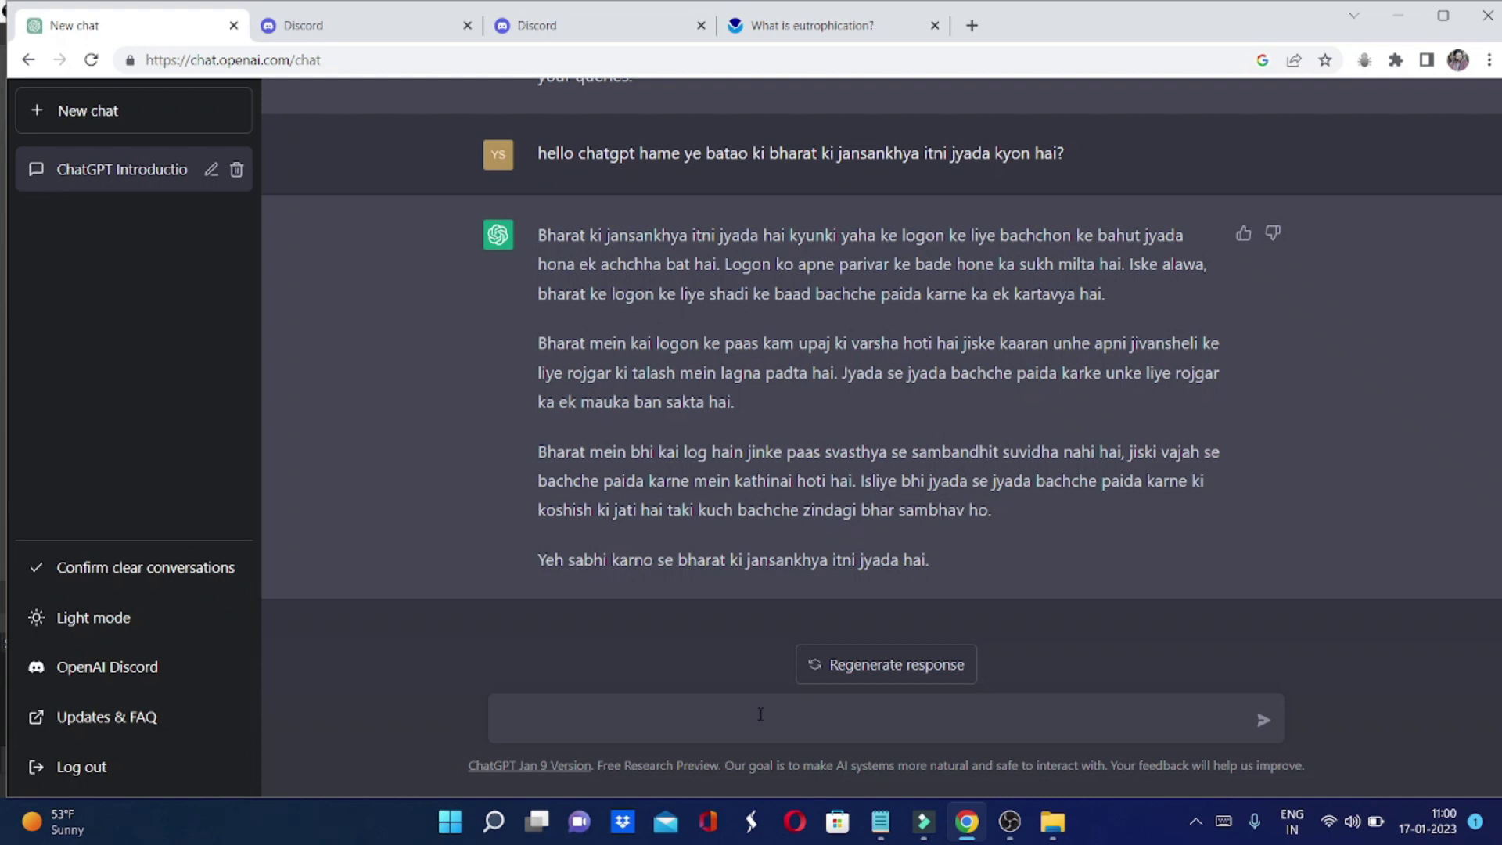
click(892, 669)
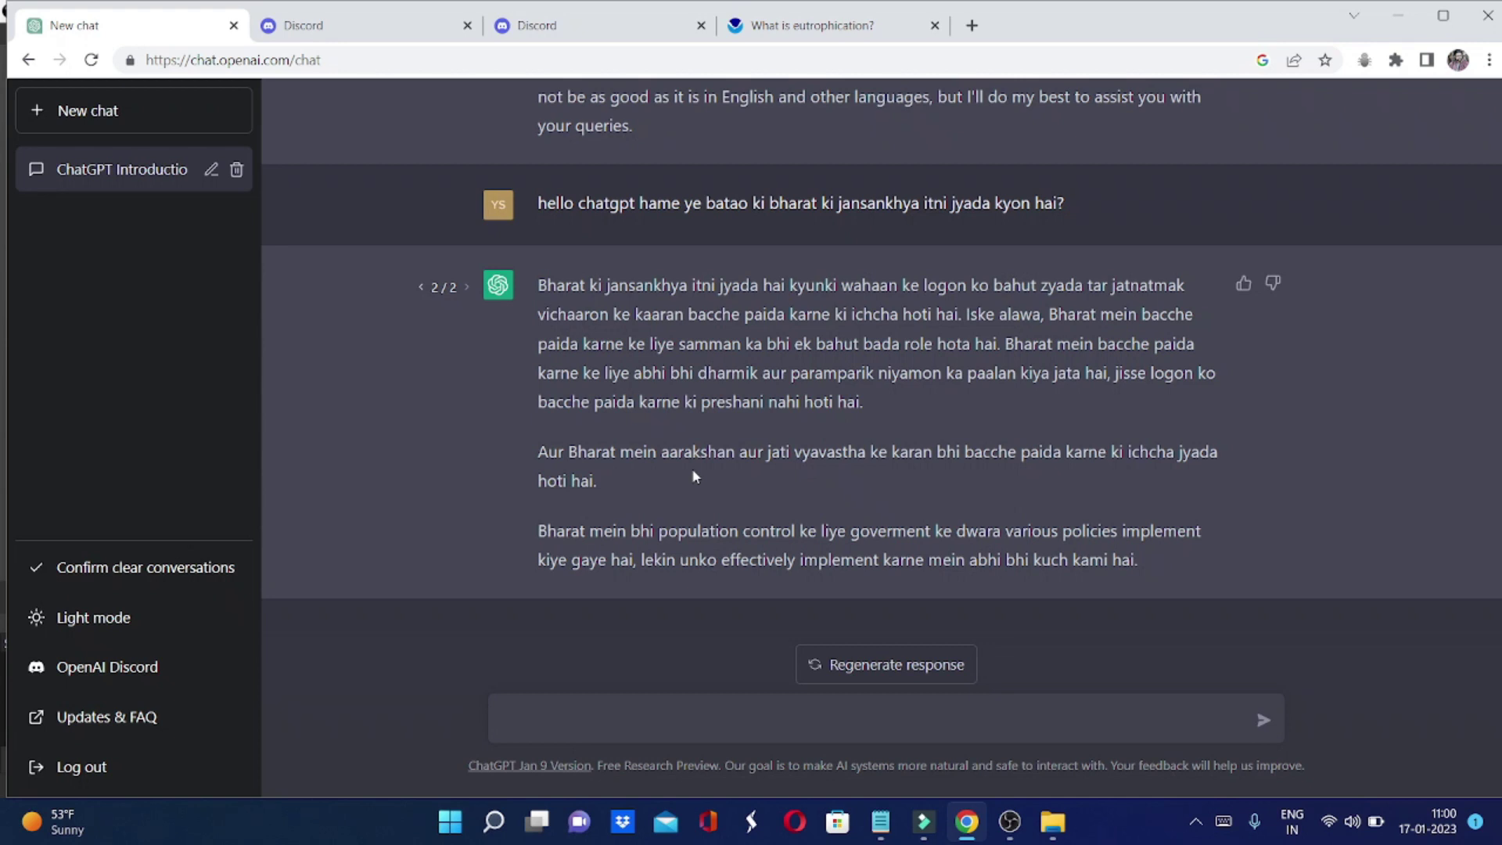
Ask "hello chatgpt why joshimath is sinking?" in the conversation
click(616, 723)
text(hello c)
text(hatgpt )
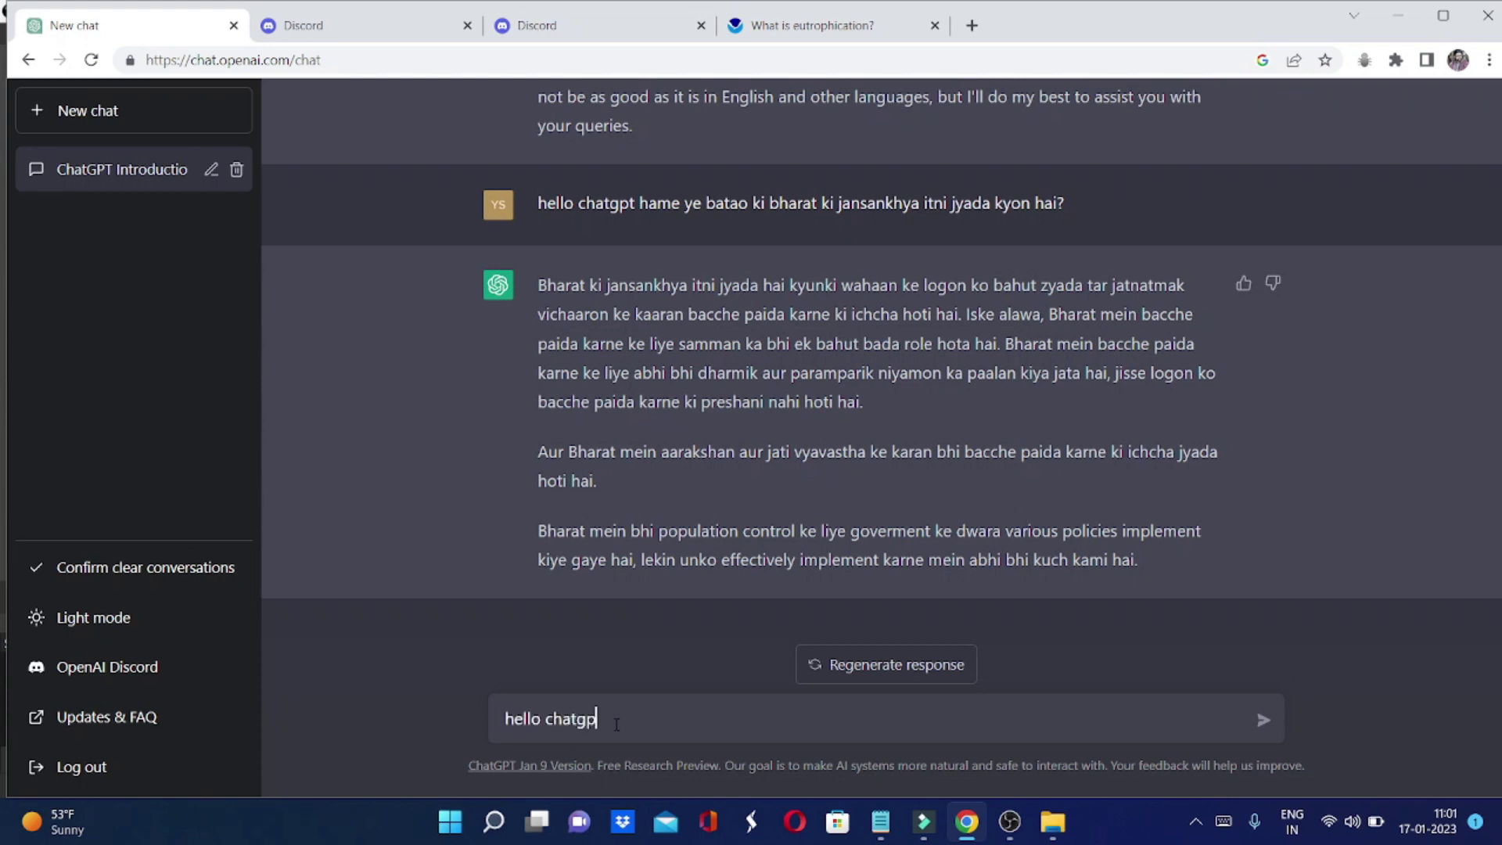
text(why joshi)
text(m)
key(BackSpace)
text(math is sinkin)
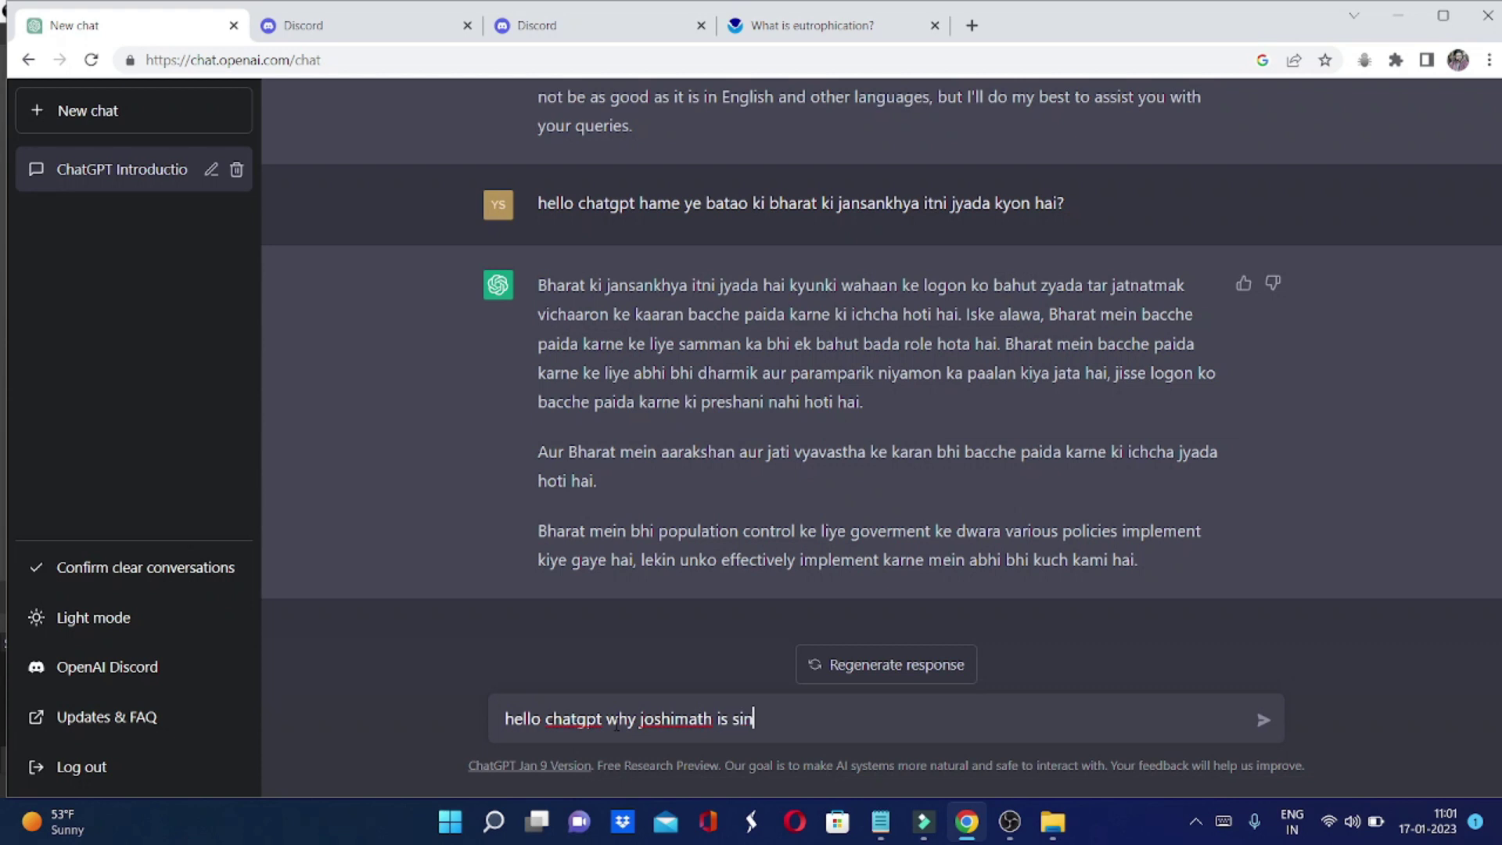
text(g?)
click(1262, 719)
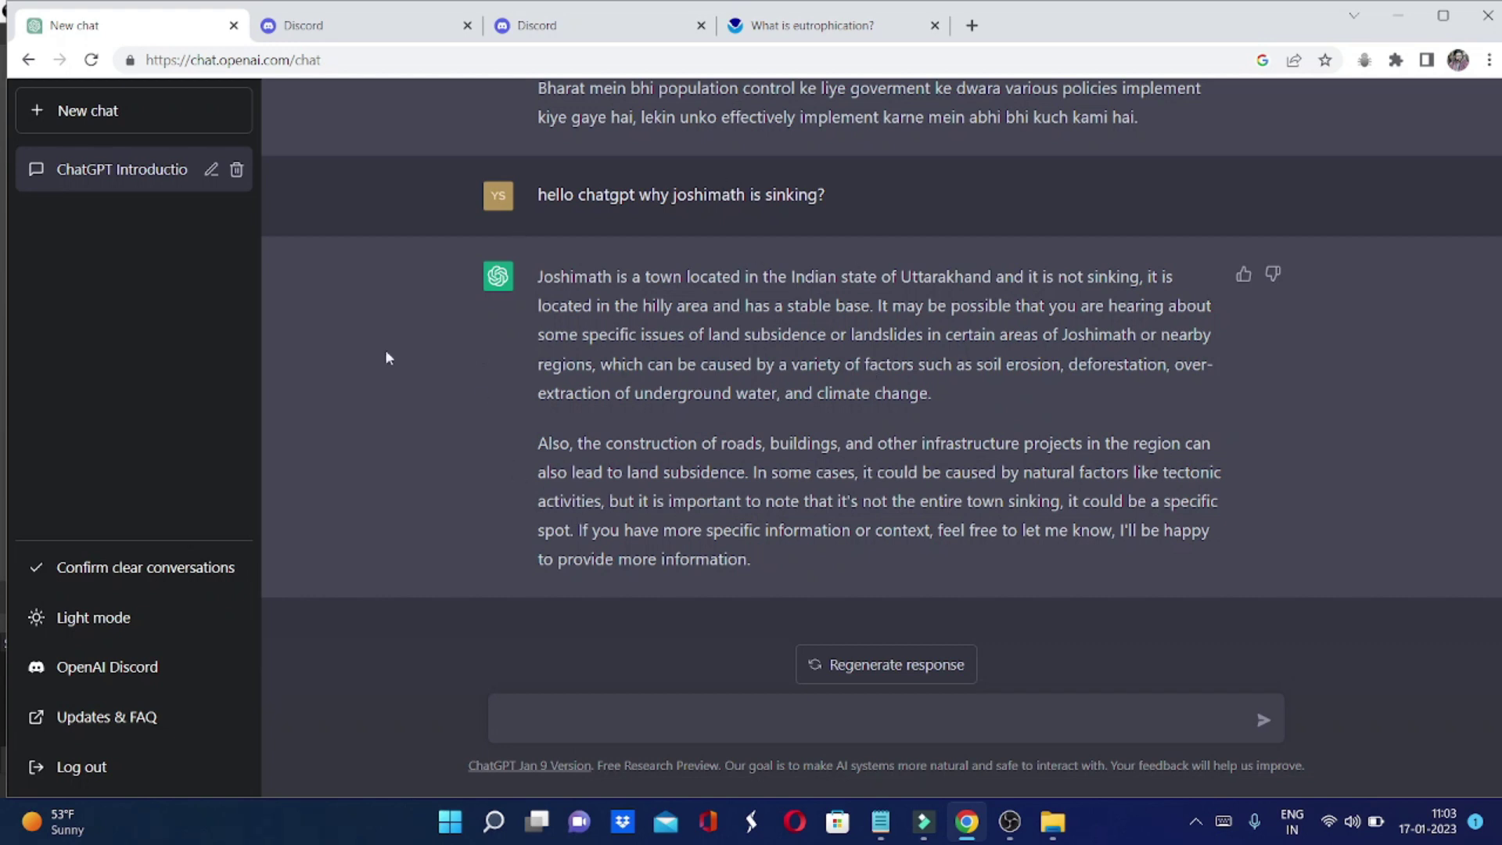
Clear all conversations from the chat history, keeping the dark theme
click(123, 571)
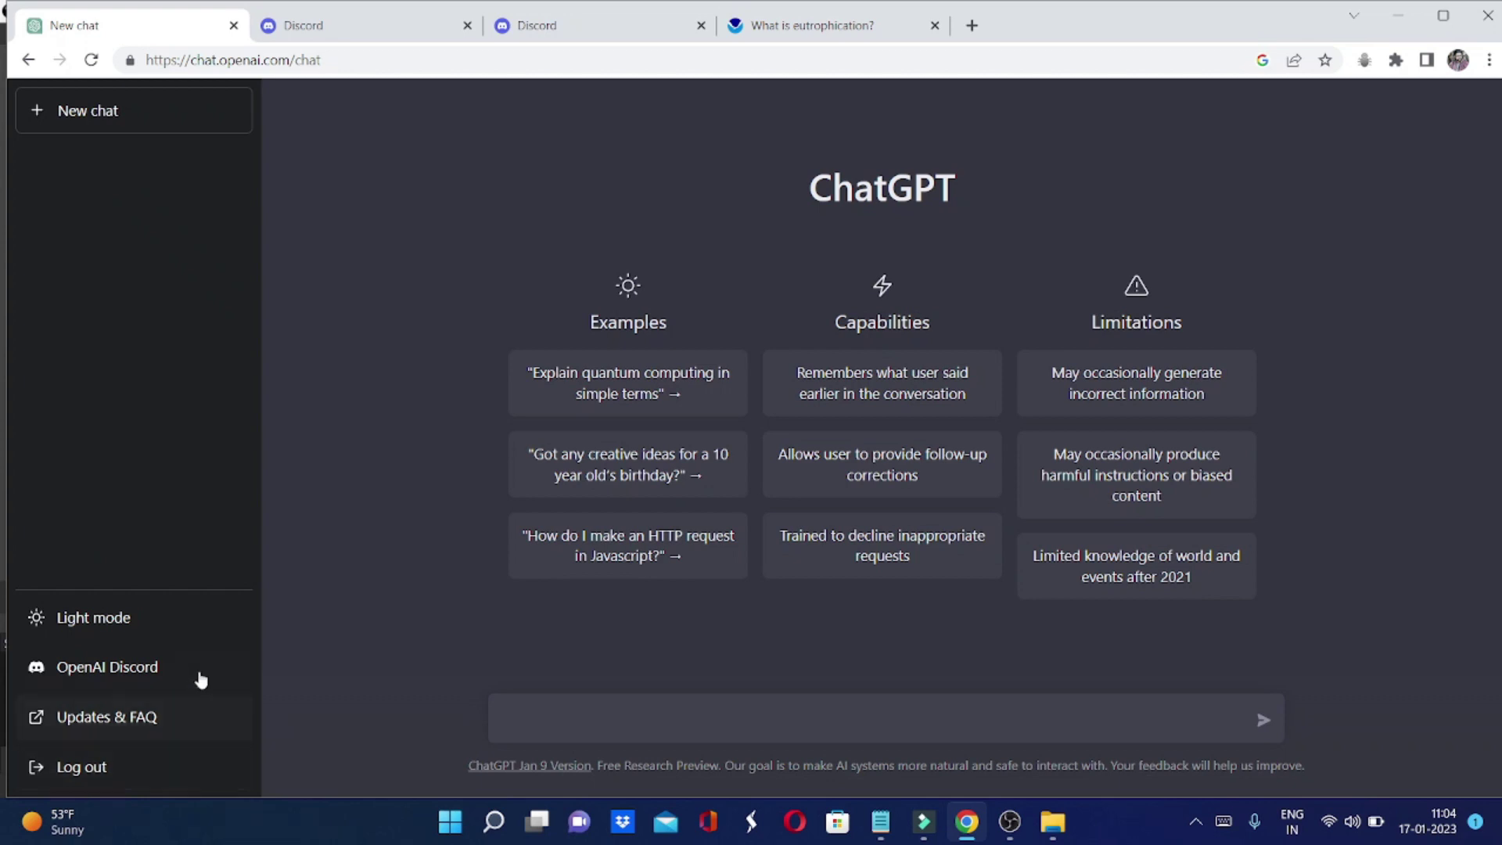
click(136, 633)
click(137, 630)
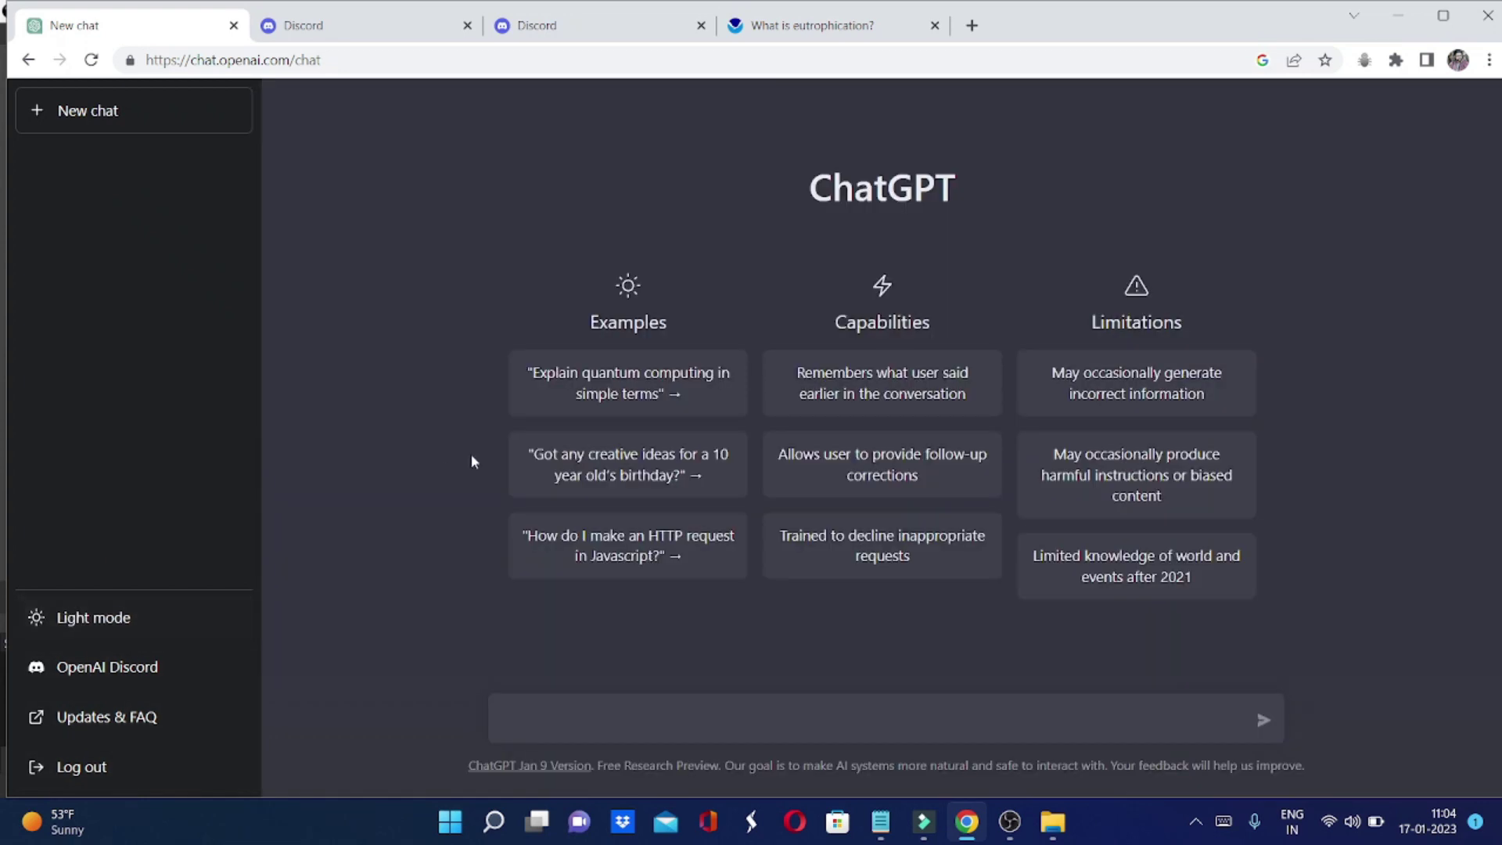